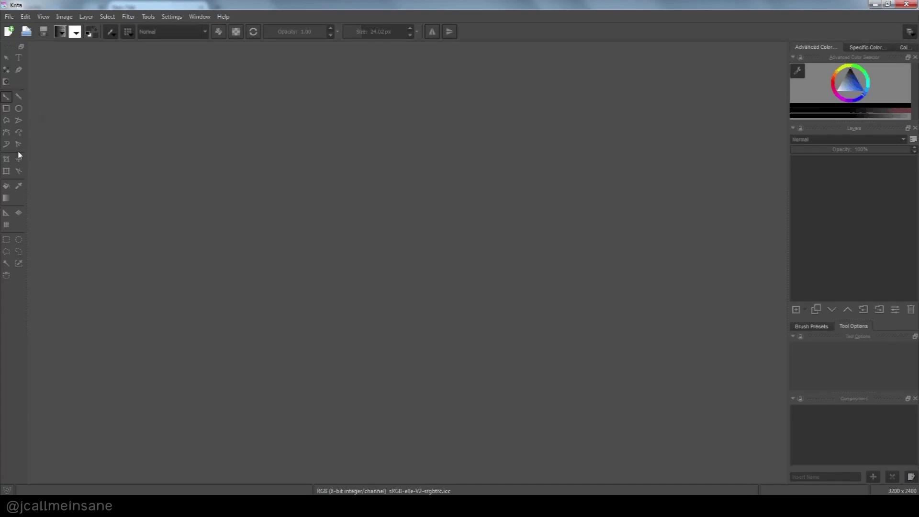
Start a new custom document and choose the predefined Standard image size
{"action": "left_click", "coordinate": [11, 17]}
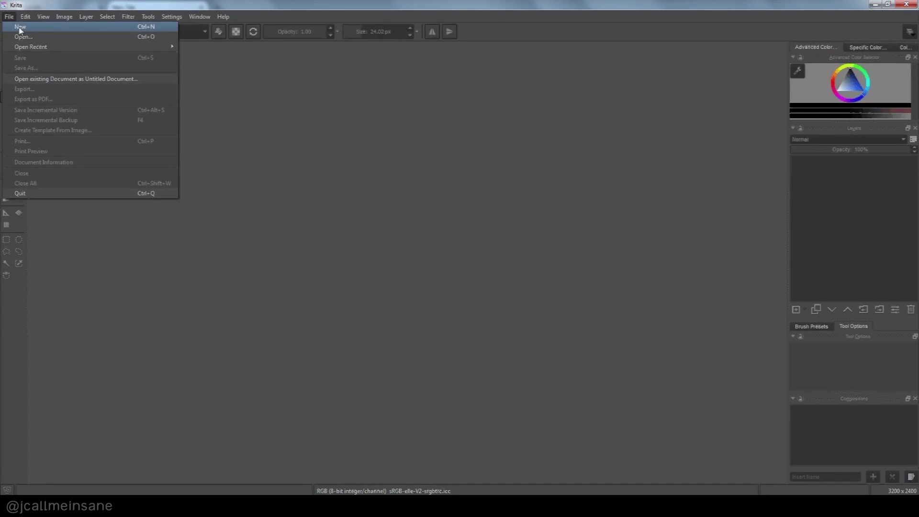
{"action": "left_click", "coordinate": [20, 28]}
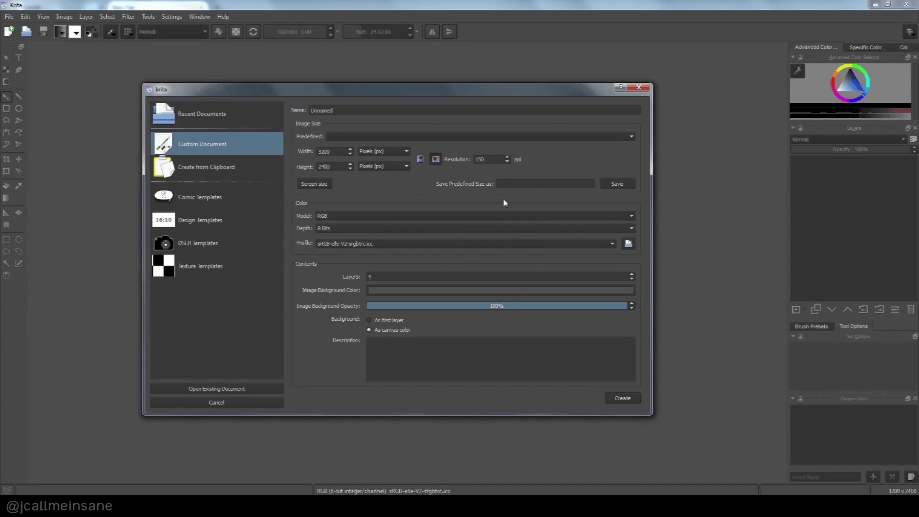
{"action": "left_click", "coordinate": [370, 137]}
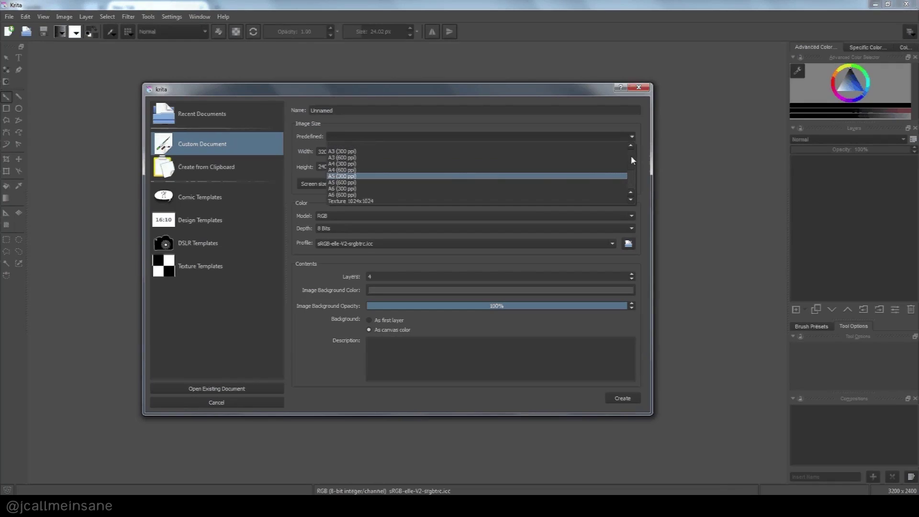
{"action": "left_click", "coordinate": [585, 137]}
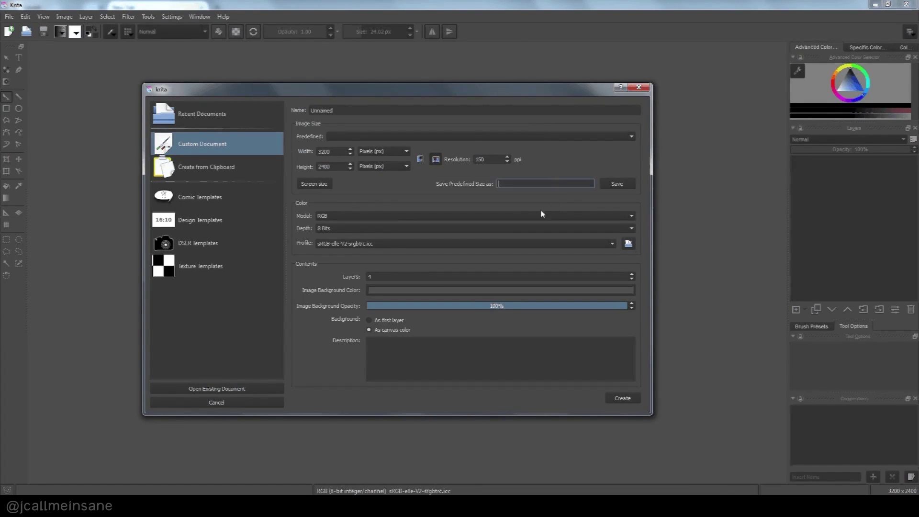
{"action": "left_click", "coordinate": [584, 136]}
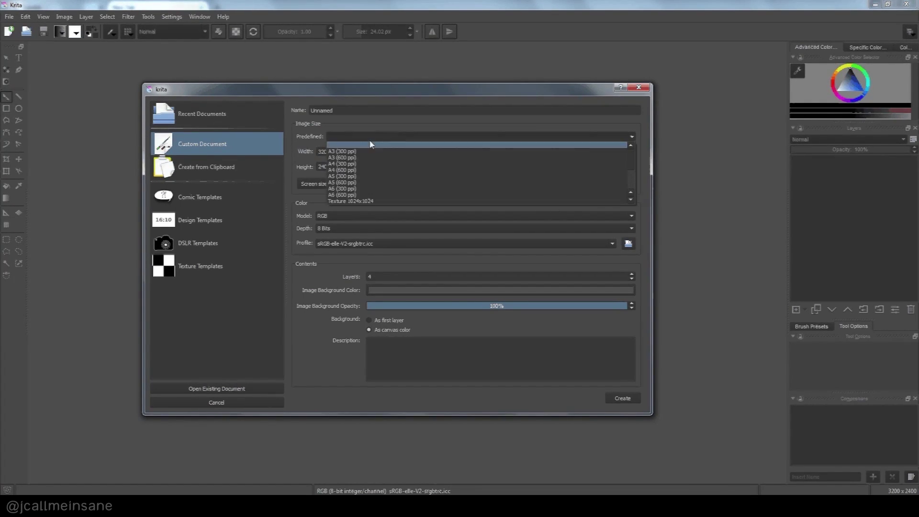
{"action": "scroll", "coordinate": [634, 163], "scroll_direction": "down", "scroll_amount": 2}
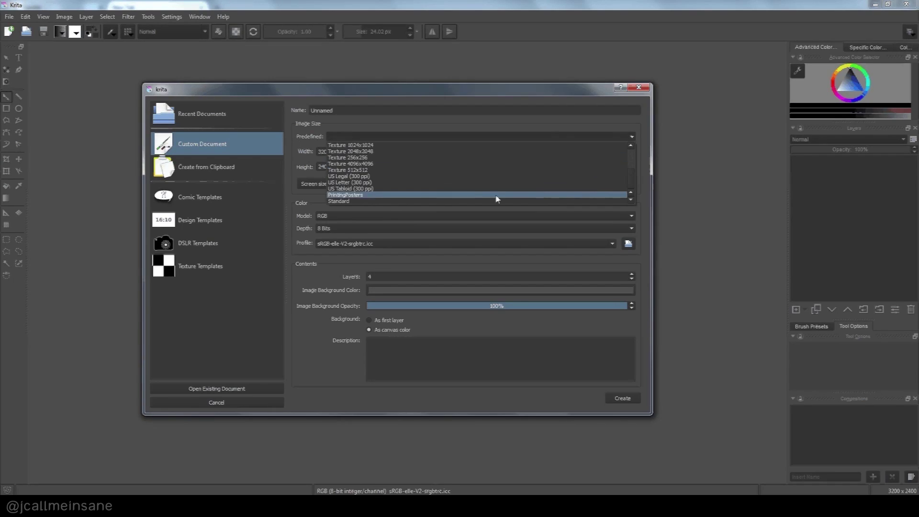
{"action": "left_click", "coordinate": [369, 198]}
{"action": "left_click", "coordinate": [548, 186]}
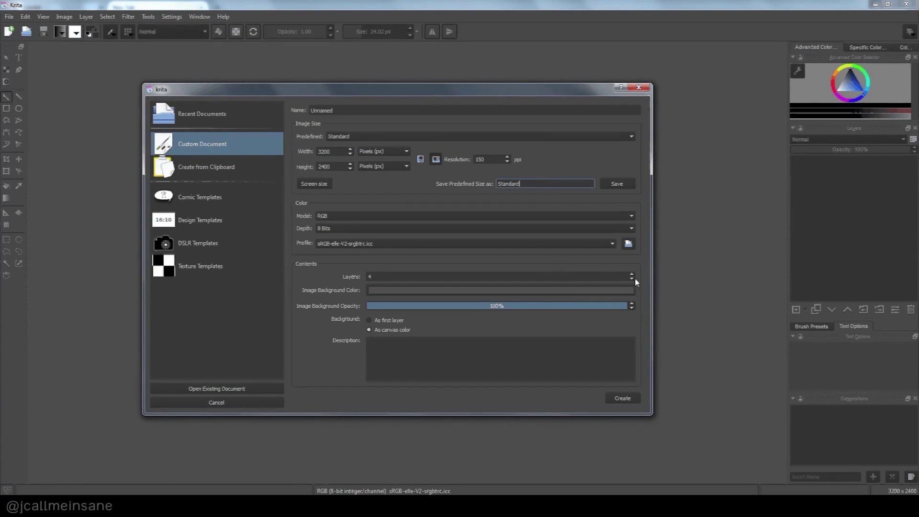
Try 3 layers with the background as first layer, and return to 4 layers with the background as canvas color
{"action": "left_click", "coordinate": [401, 274]}
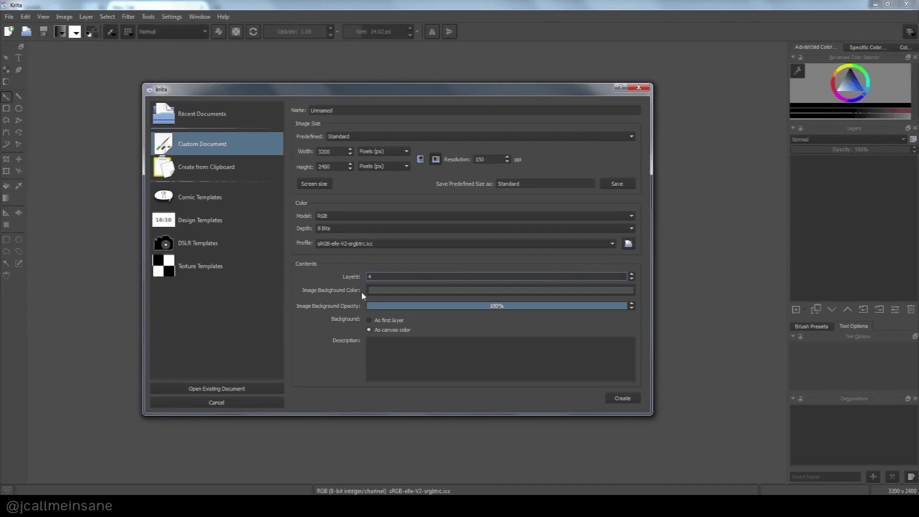
{"action": "left_click", "coordinate": [388, 321]}
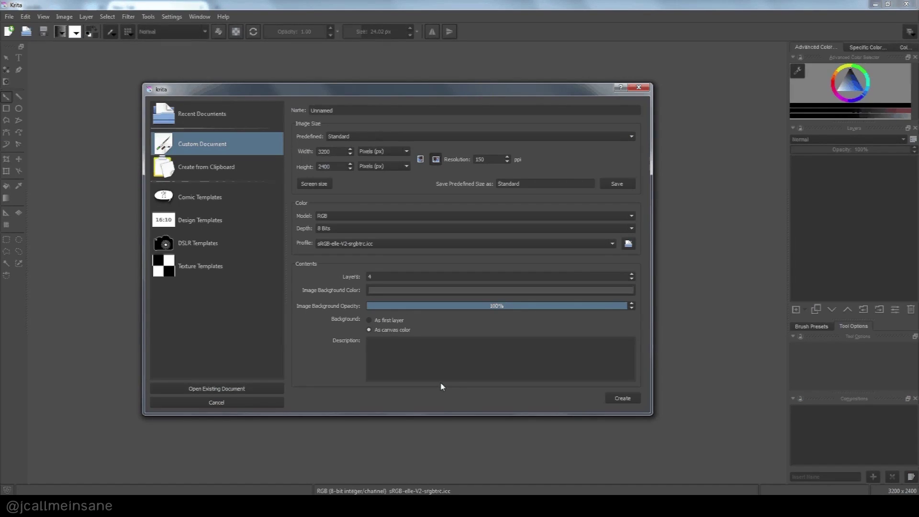
{"action": "left_click", "coordinate": [553, 275]}
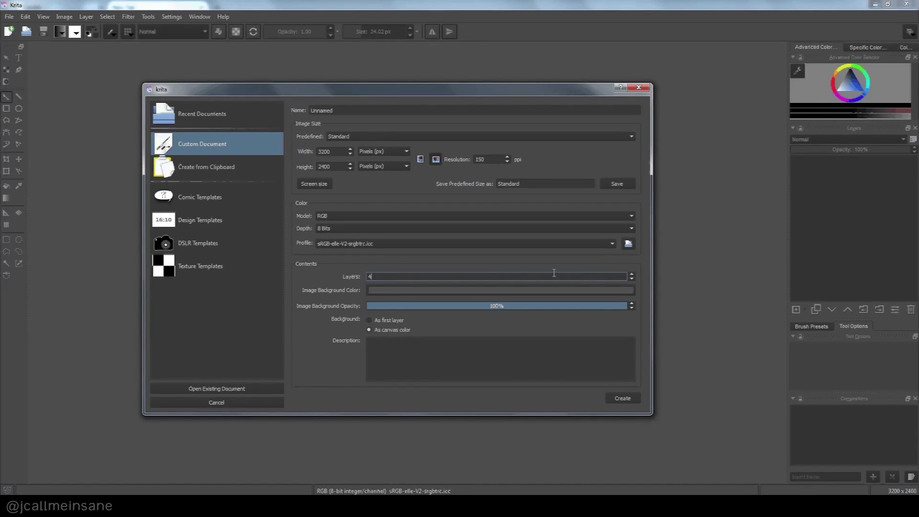
{"action": "left_click", "coordinate": [631, 280]}
{"action": "left_click", "coordinate": [369, 320]}
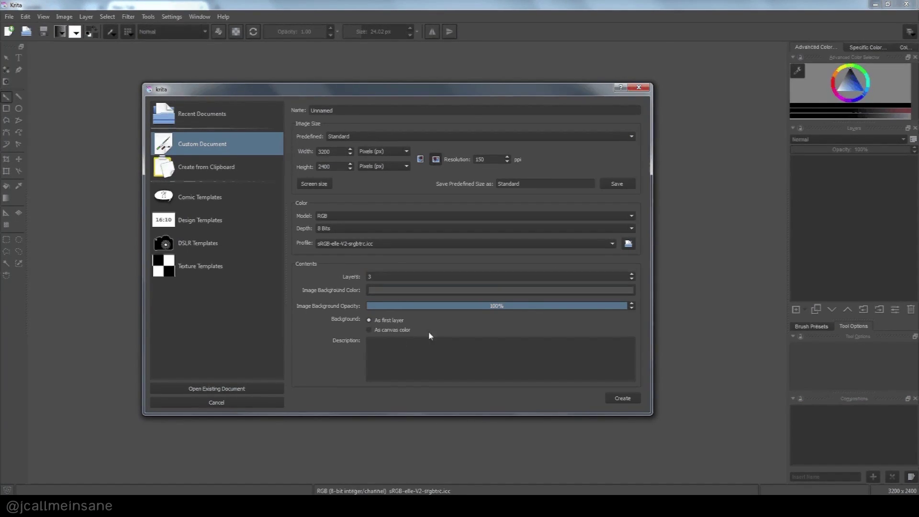
{"action": "left_click", "coordinate": [631, 274]}
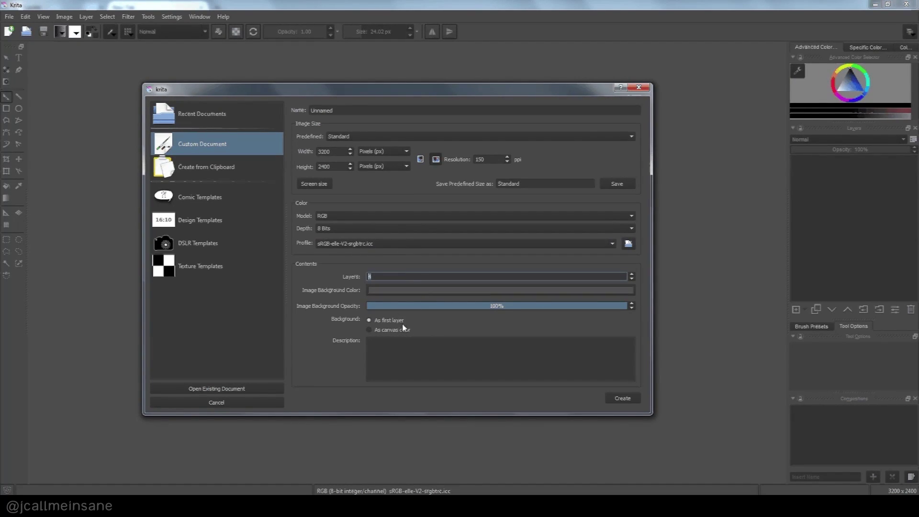
{"action": "left_click", "coordinate": [389, 331]}
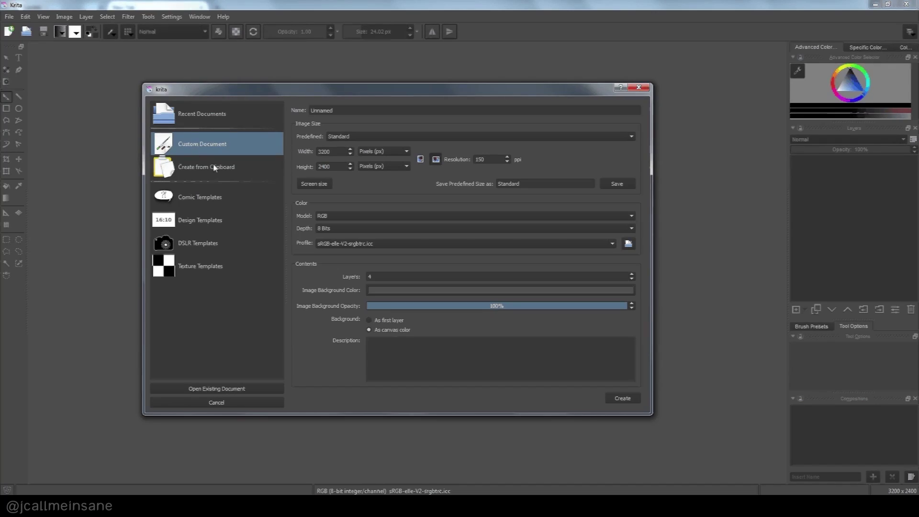
Examine the Create from Clipboard options and the four comic templates for a new document
{"action": "left_click", "coordinate": [240, 169]}
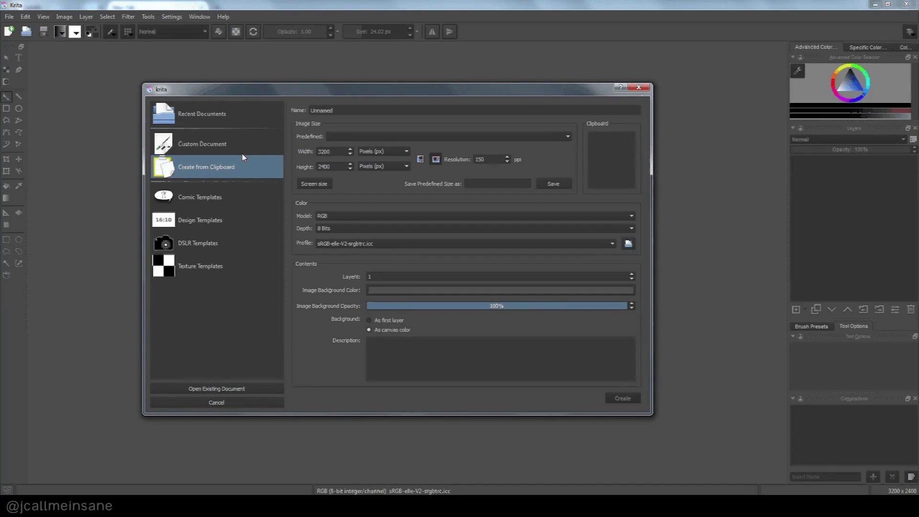
{"action": "mouse_move", "coordinate": [418, 90]}
{"action": "left_mouse_down"}
{"action": "mouse_move", "coordinate": [427, 91]}
{"action": "mouse_move", "coordinate": [439, 53]}
{"action": "mouse_move", "coordinate": [432, 87]}
{"action": "left_mouse_up"}
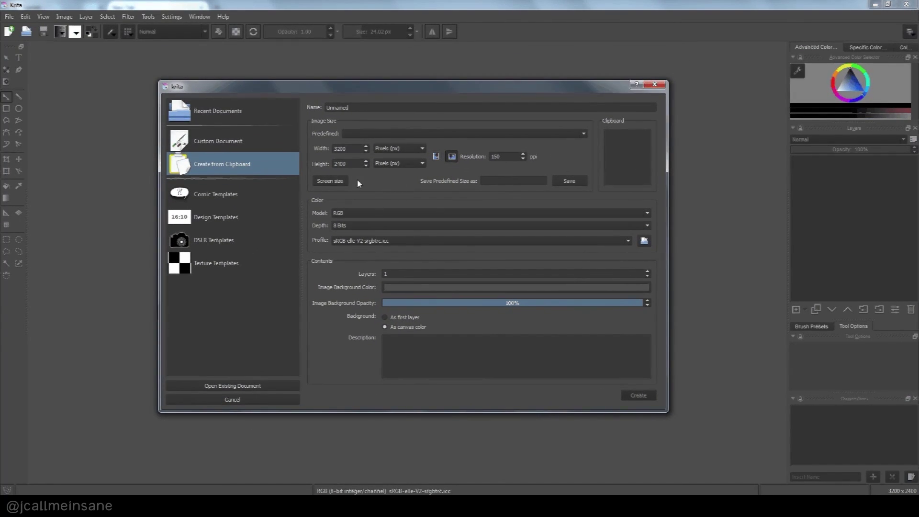
{"action": "left_click", "coordinate": [278, 197]}
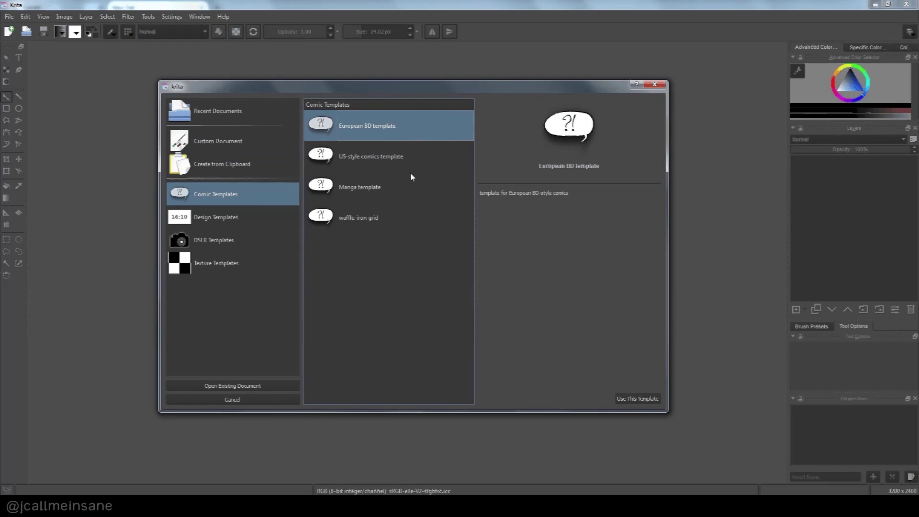
{"action": "left_click", "coordinate": [411, 154]}
{"action": "left_click", "coordinate": [431, 220]}
{"action": "left_click", "coordinate": [427, 194]}
{"action": "left_click", "coordinate": [435, 163]}
{"action": "left_click", "coordinate": [436, 134]}
{"action": "left_click", "coordinate": [425, 225]}
{"action": "left_click", "coordinate": [428, 135]}
Look through the Design, DSLR and Texture templates, widening the template list to read the full names
{"action": "left_click", "coordinate": [276, 233]}
{"action": "left_click", "coordinate": [292, 220]}
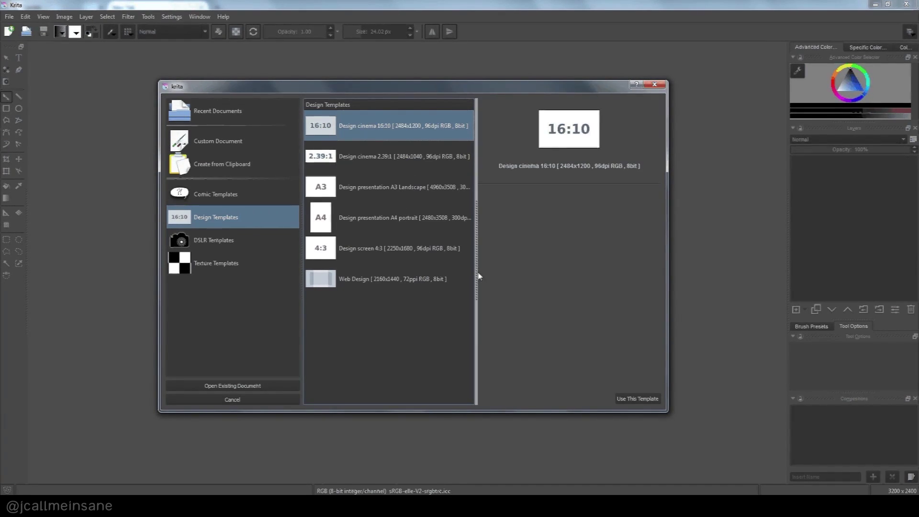
{"action": "left_click_drag", "start_coordinate": [476, 269], "coordinate": [518, 263]}
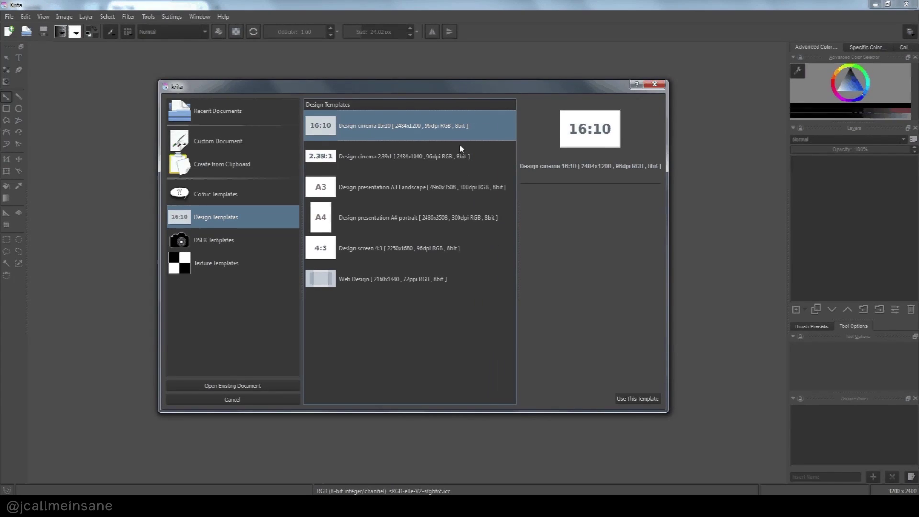
{"action": "left_click", "coordinate": [215, 237]}
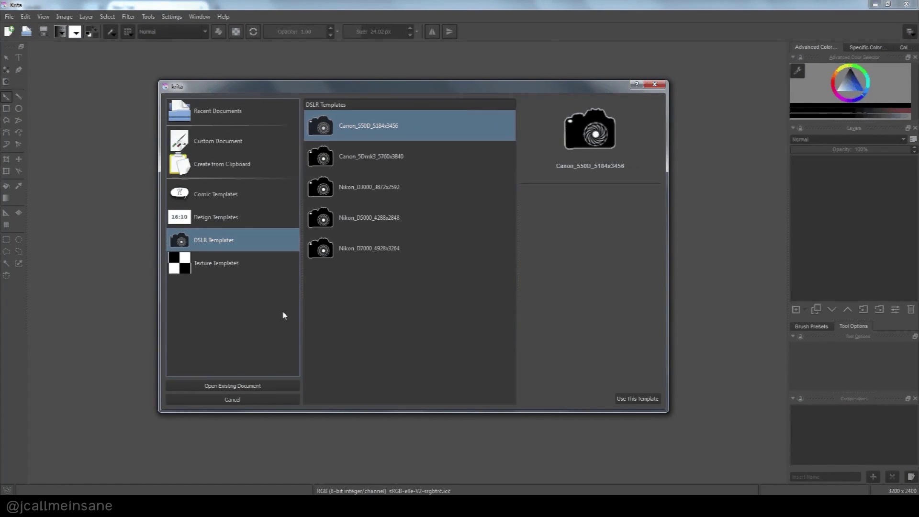
{"action": "left_click", "coordinate": [286, 263]}
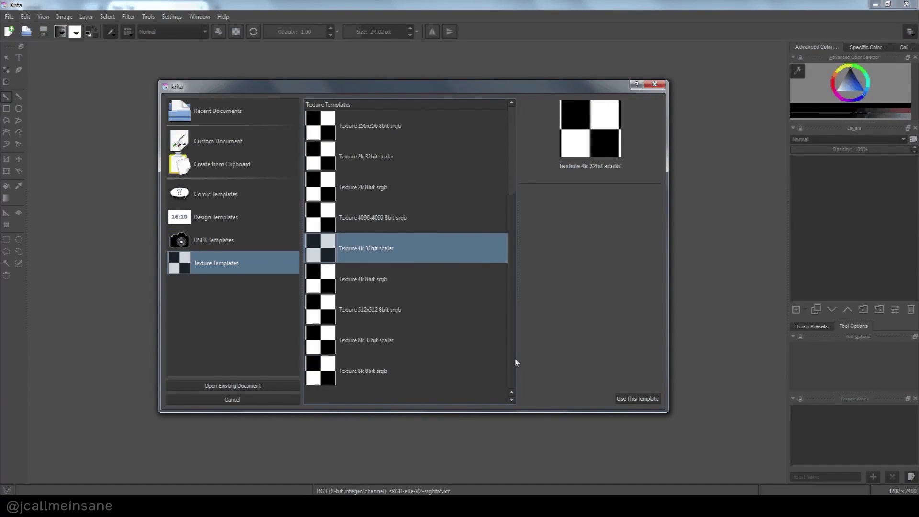
{"action": "mouse_move", "coordinate": [516, 362]}
{"action": "left_mouse_down"}
{"action": "mouse_move", "coordinate": [517, 244]}
{"action": "mouse_move", "coordinate": [513, 363]}
{"action": "left_mouse_up"}
{"action": "left_click_drag", "start_coordinate": [522, 170], "coordinate": [538, 207]}
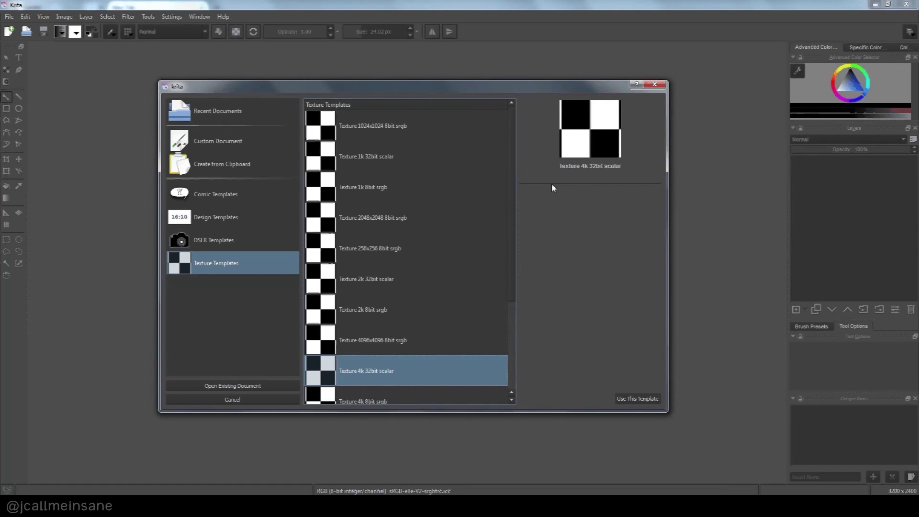
Return to Custom Document, choose the predefined Standard size, and create the four-layer document
{"action": "left_click", "coordinate": [262, 146]}
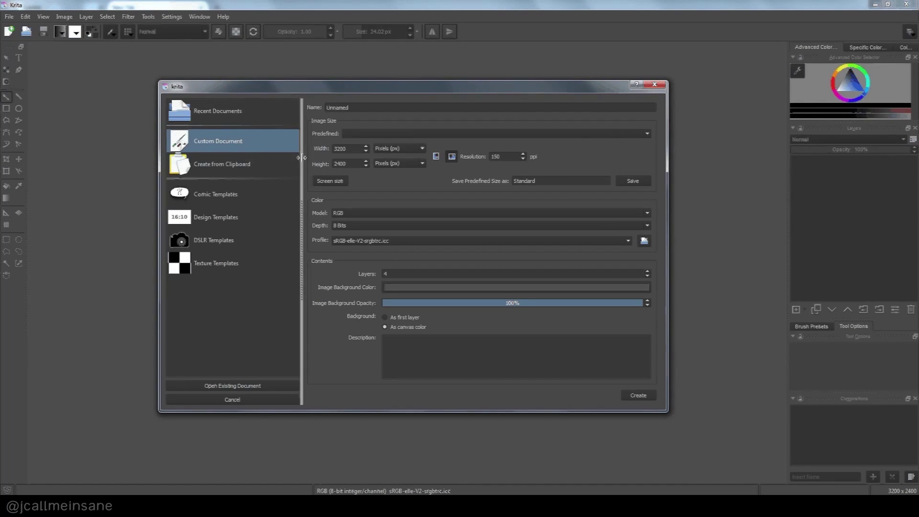
{"action": "left_click", "coordinate": [480, 134]}
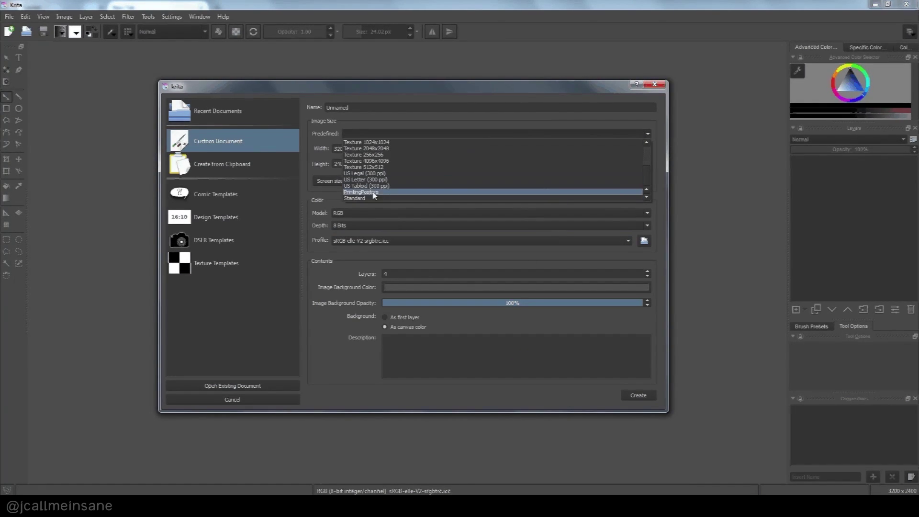
{"action": "left_click", "coordinate": [356, 198]}
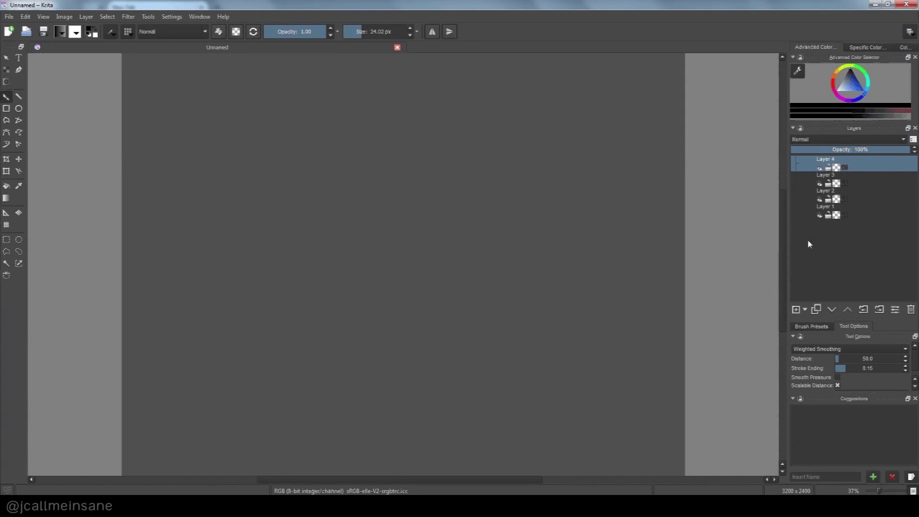
Go through the four layers in the layer stack one after another
{"action": "left_click", "coordinate": [876, 184]}
{"action": "left_click", "coordinate": [864, 213]}
{"action": "left_click", "coordinate": [867, 195]}
{"action": "left_click", "coordinate": [868, 178]}
{"action": "left_click", "coordinate": [869, 169]}
{"action": "left_click", "coordinate": [867, 195]}
{"action": "left_click", "coordinate": [864, 214]}
{"action": "left_click", "coordinate": [868, 179]}
{"action": "left_click", "coordinate": [869, 166]}
{"action": "left_click", "coordinate": [866, 196]}
{"action": "left_click", "coordinate": [856, 212]}
{"action": "left_click", "coordinate": [866, 196]}
{"action": "left_click", "coordinate": [872, 166]}
Paint a wavy test stroke on Layer 4, and clear it from the canvas after making Layer 1 active
{"action": "mouse_move", "coordinate": [275, 188]}
{"action": "left_mouse_down"}
{"action": "mouse_move", "coordinate": [488, 271]}
{"action": "mouse_move", "coordinate": [564, 236]}
{"action": "left_mouse_up"}
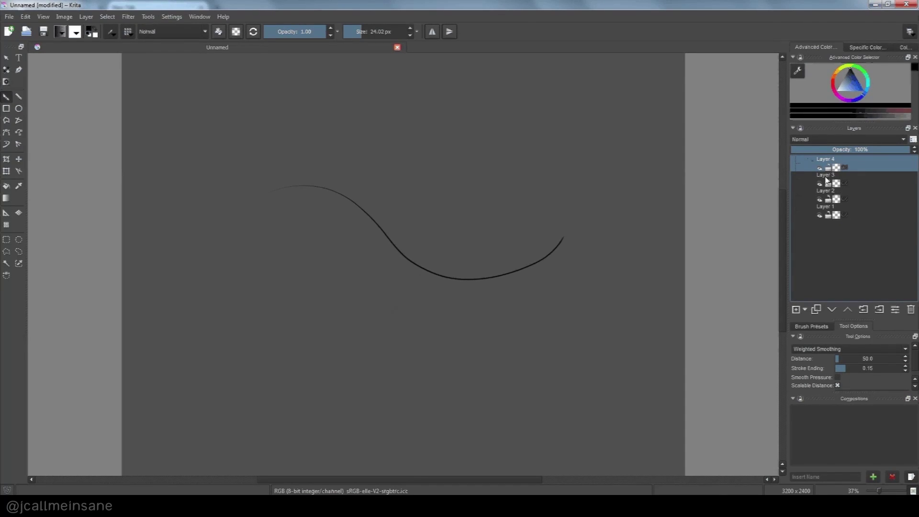
{"action": "left_click", "coordinate": [825, 178]}
{"action": "left_click", "coordinate": [827, 195]}
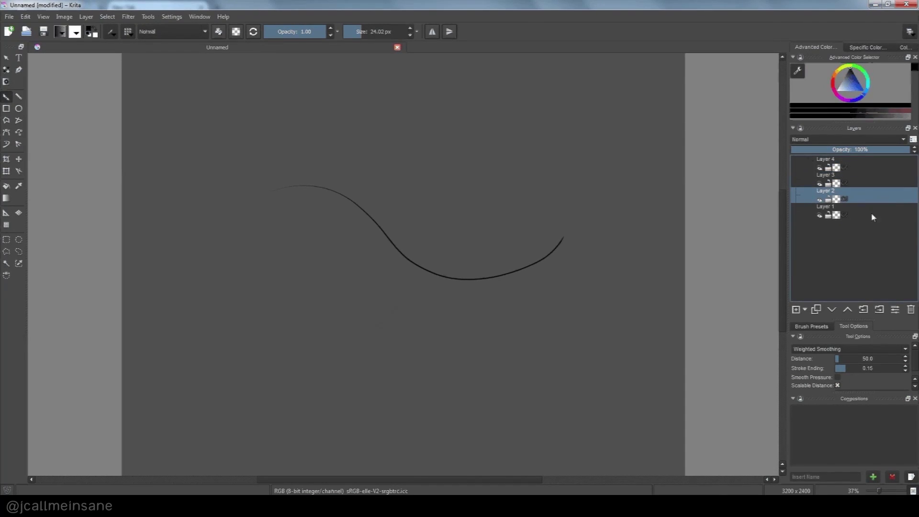
{"action": "left_click", "coordinate": [825, 209]}
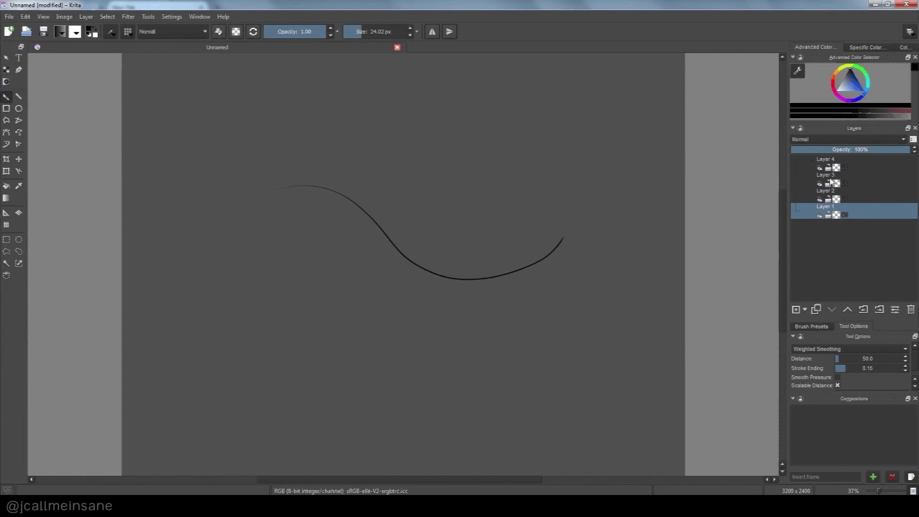
{"action": "key", "text": "Delete"}
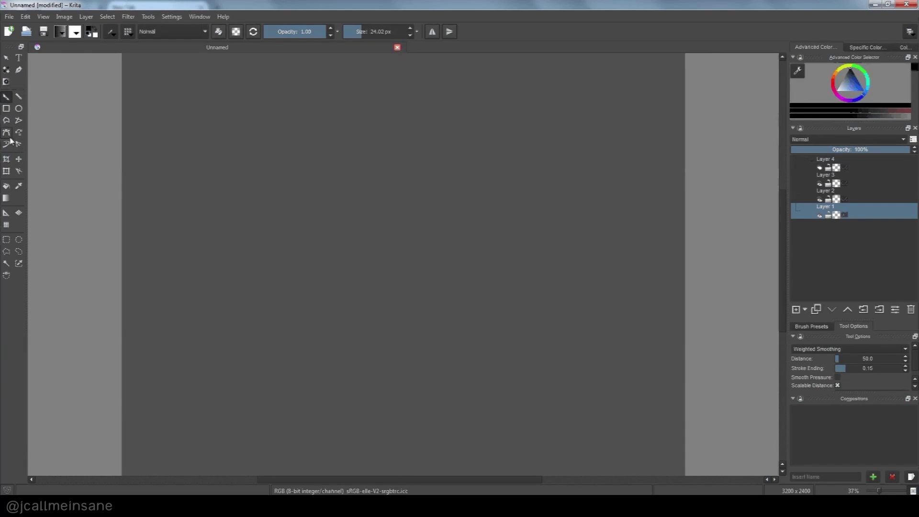
Paint a looping freehand stroke across Layer 1 and add four straight lines over and below it with the Line tool
{"action": "mouse_move", "coordinate": [244, 200]}
{"action": "left_mouse_down"}
{"action": "mouse_move", "coordinate": [268, 219]}
{"action": "mouse_move", "coordinate": [320, 136]}
{"action": "mouse_move", "coordinate": [404, 225]}
{"action": "mouse_move", "coordinate": [419, 123]}
{"action": "mouse_move", "coordinate": [455, 214]}
{"action": "mouse_move", "coordinate": [487, 127]}
{"action": "mouse_move", "coordinate": [549, 188]}
{"action": "mouse_move", "coordinate": [567, 174]}
{"action": "left_mouse_up"}
{"action": "left_click", "coordinate": [19, 96]}
{"action": "left_click_drag", "start_coordinate": [309, 367], "coordinate": [309, 373]}
{"action": "left_click_drag", "start_coordinate": [216, 254], "coordinate": [498, 142]}
{"action": "left_click_drag", "start_coordinate": [282, 275], "coordinate": [558, 291]}
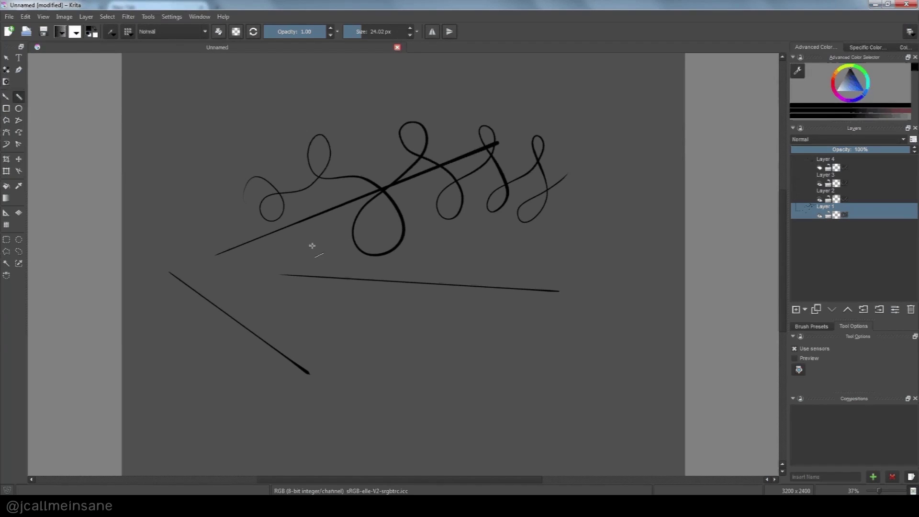
{"action": "left_click_drag", "start_coordinate": [561, 245], "coordinate": [256, 244]}
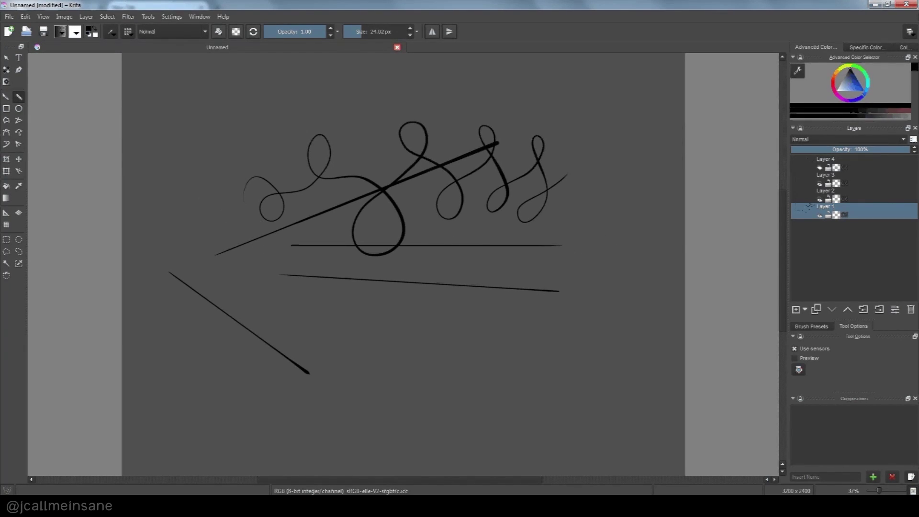
Enlarge the freehand brush to 27.45 px, and paint a test stroke across the canvas and undo it
{"action": "key", "text": "b"}
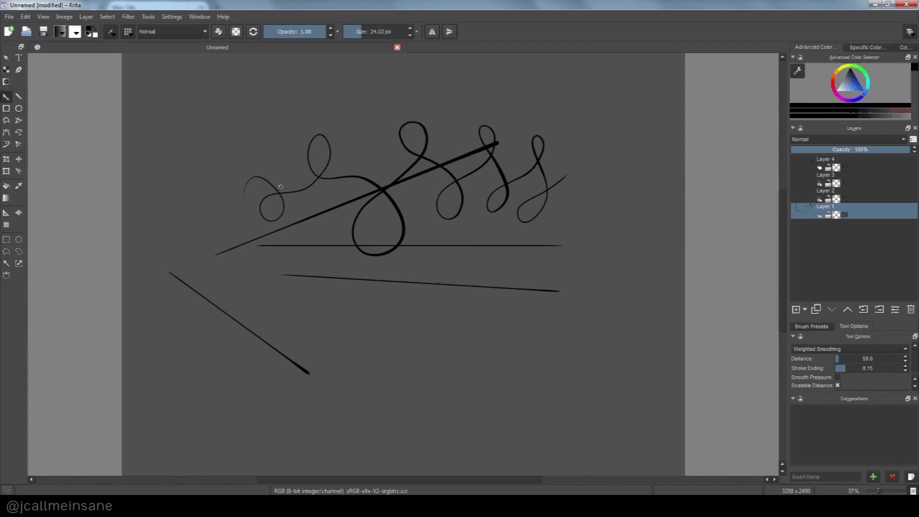
{"action": "left_click_drag", "start_coordinate": [232, 211], "coordinate": [259, 207], "text": "shift"}
{"action": "mouse_move", "coordinate": [287, 210]}
{"action": "left_mouse_down"}
{"action": "mouse_move", "coordinate": [409, 190]}
{"action": "mouse_move", "coordinate": [618, 189]}
{"action": "left_mouse_up"}
{"action": "key", "text": "ctrl+z"}
Draw a closed Bezier curve over the scribbles, with sharp peaks, a deep loop and an arch back to its start
{"action": "left_click", "coordinate": [19, 110]}
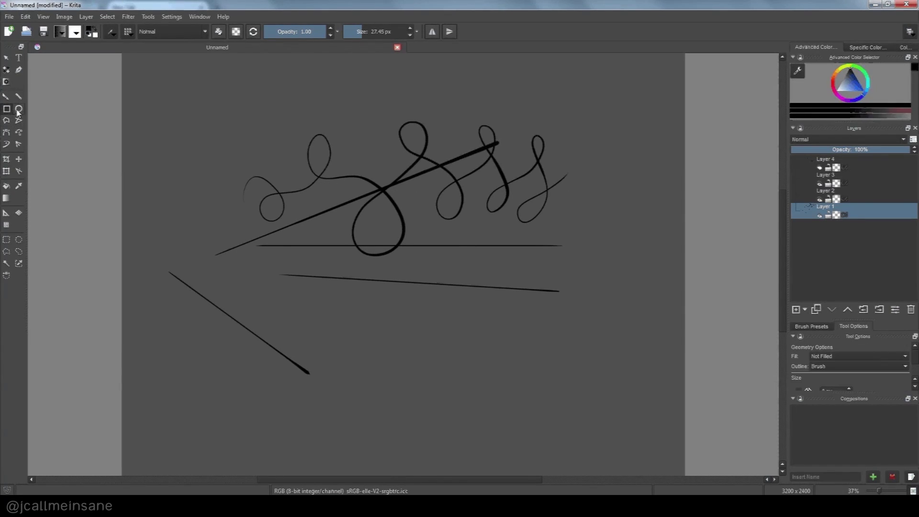
{"action": "left_click", "coordinate": [7, 108]}
{"action": "left_click", "coordinate": [6, 133]}
{"action": "left_click", "coordinate": [152, 205]}
{"action": "left_click", "coordinate": [191, 152]}
{"action": "left_click_drag", "start_coordinate": [427, 125], "coordinate": [410, 232]}
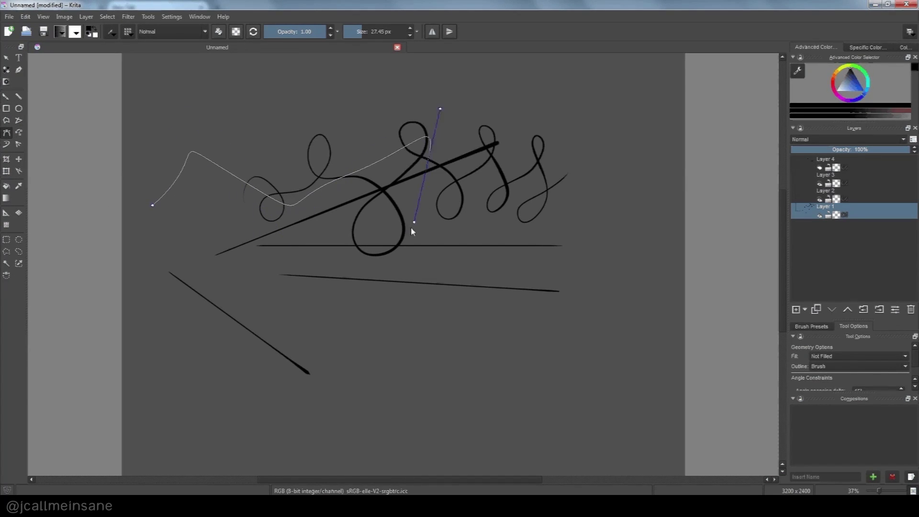
{"action": "left_click_drag", "start_coordinate": [258, 84], "coordinate": [195, 116]}
{"action": "key", "text": "Escape"}
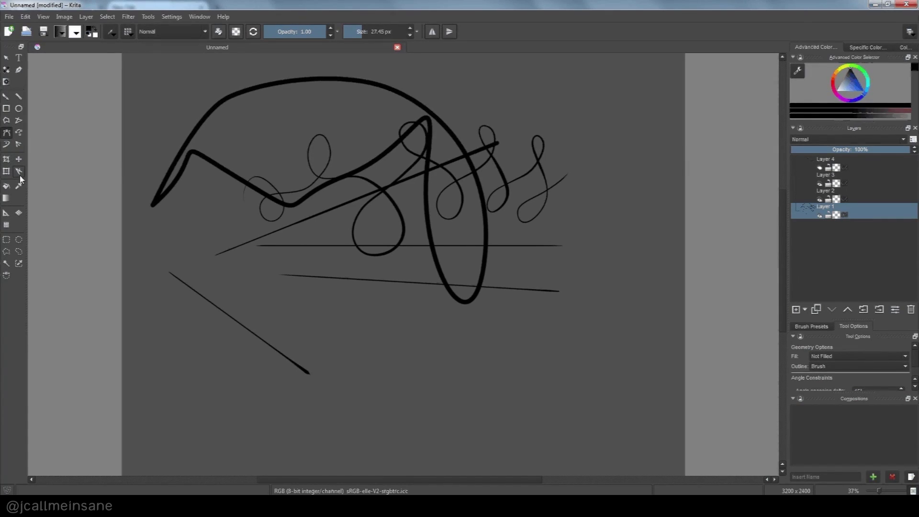
Measure several short diagonal spans over the scribbles and the empty canvas below them with the Measure tool
{"action": "left_click", "coordinate": [19, 172]}
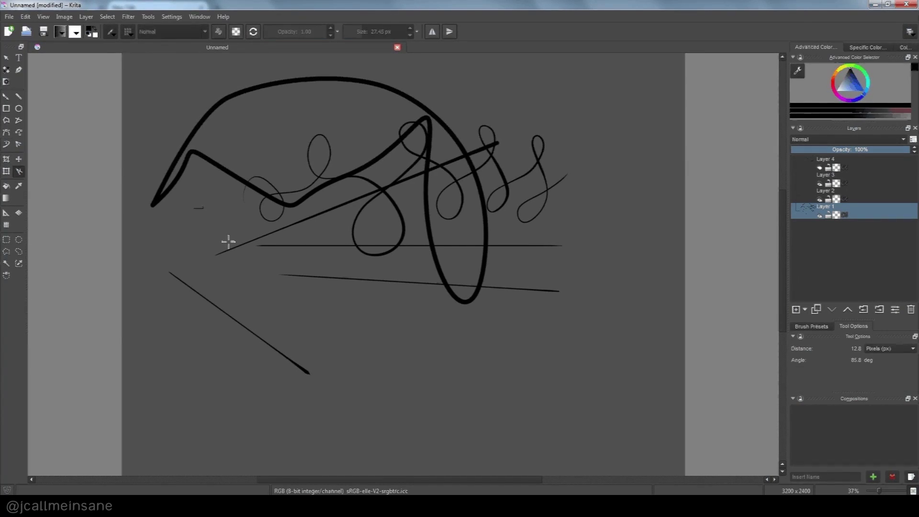
{"action": "left_click_drag", "start_coordinate": [210, 195], "coordinate": [237, 250]}
{"action": "left_click_drag", "start_coordinate": [397, 146], "coordinate": [438, 274]}
{"action": "left_click_drag", "start_coordinate": [460, 203], "coordinate": [467, 203]}
{"action": "left_click_drag", "start_coordinate": [266, 168], "coordinate": [249, 149]}
{"action": "left_click_drag", "start_coordinate": [196, 184], "coordinate": [200, 249]}
{"action": "left_click_drag", "start_coordinate": [308, 246], "coordinate": [348, 305]}
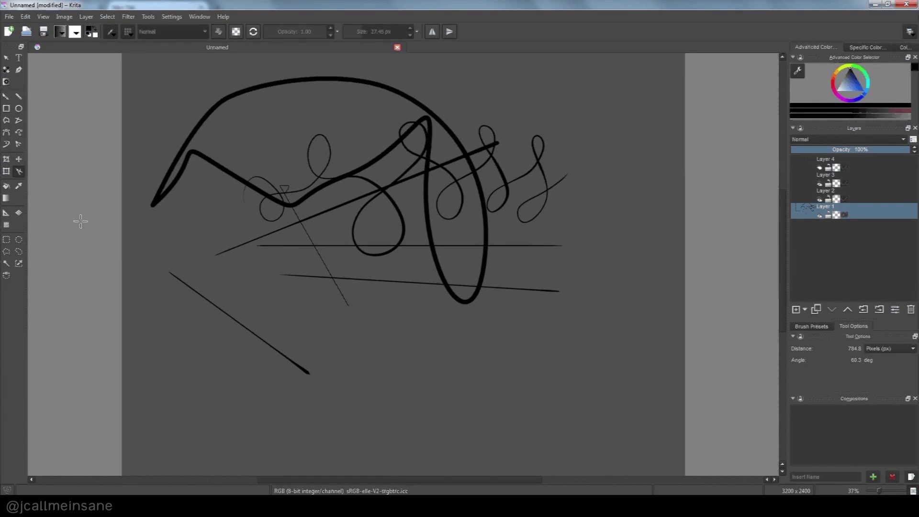
Examine the tool options of the Fill, Gradient, Color Picker and Grid tools in turn
{"action": "left_click", "coordinate": [7, 186]}
{"action": "left_click", "coordinate": [9, 199]}
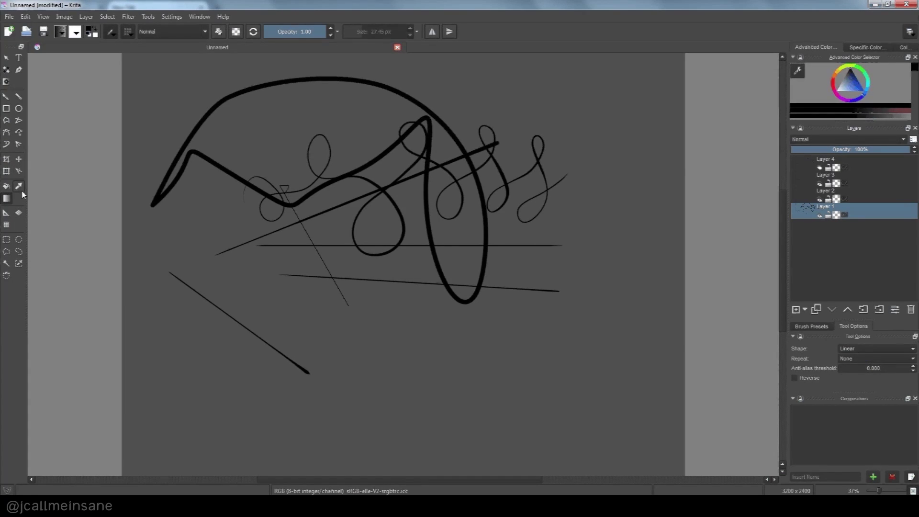
{"action": "left_click", "coordinate": [20, 187]}
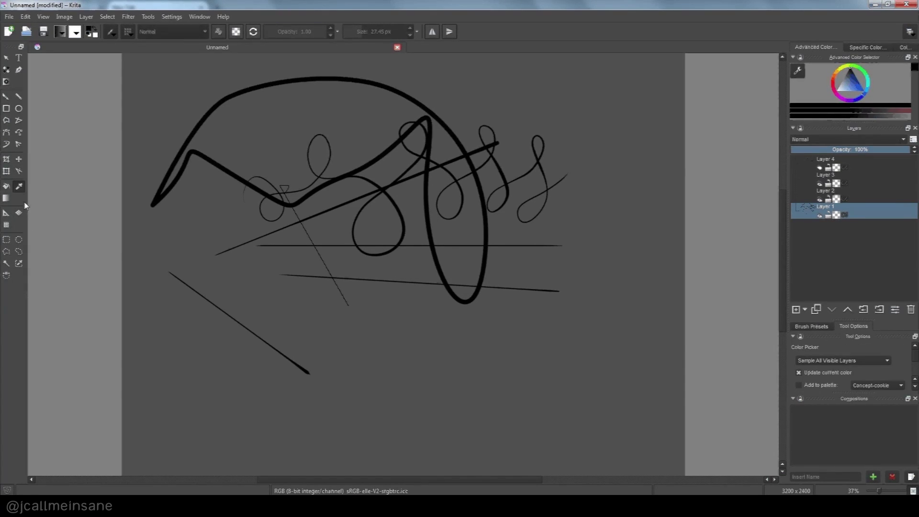
{"action": "left_click", "coordinate": [7, 224]}
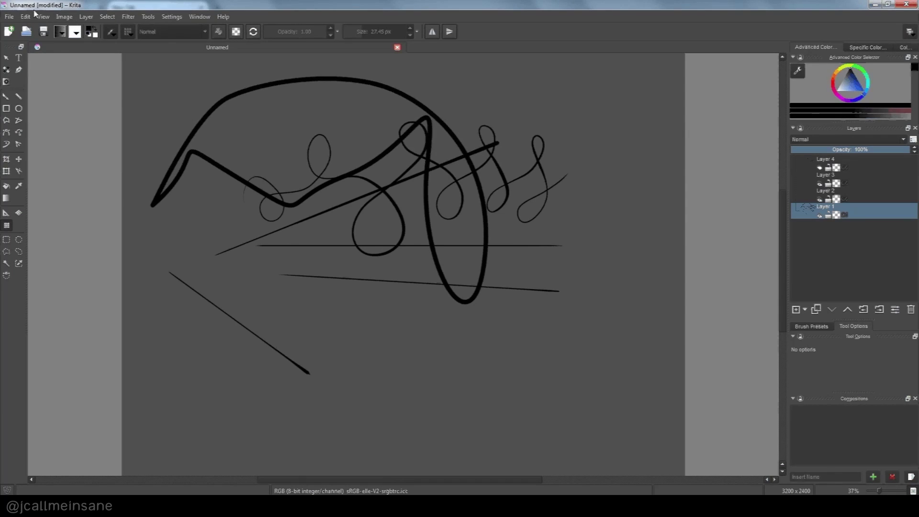
Open the recently used file Testing.kra
{"action": "left_click", "coordinate": [9, 19]}
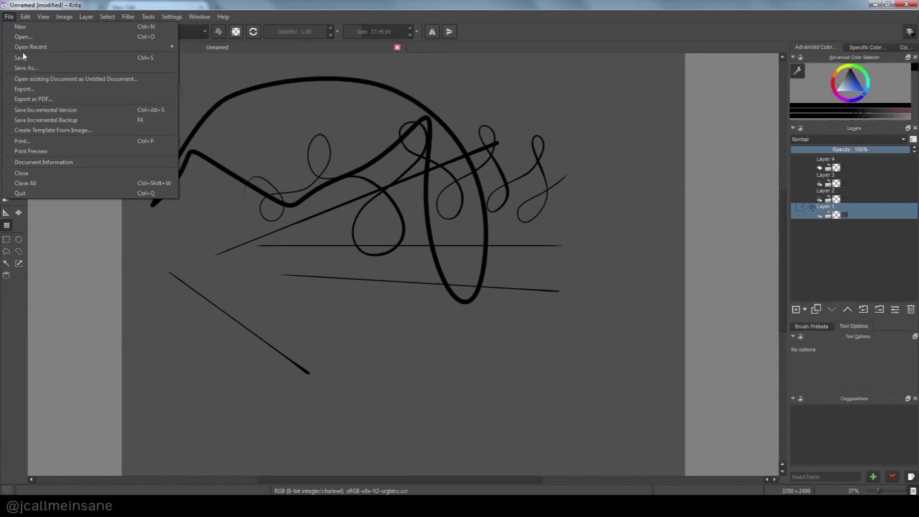
{"action": "mouse_move", "coordinate": [62, 50]}
{"action": "left_click", "coordinate": [263, 47]}
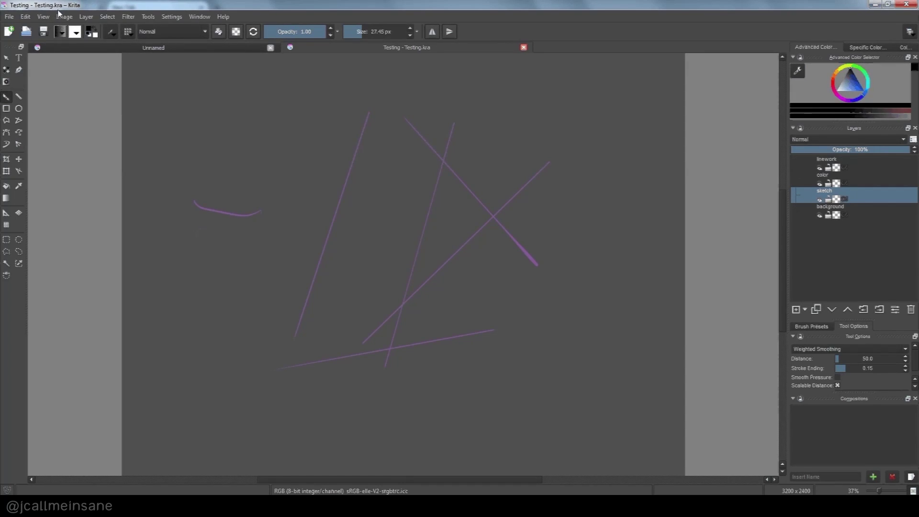
Save an incremental version of the Testing document, and close it after returning to the unnamed document
{"action": "left_click", "coordinate": [9, 16]}
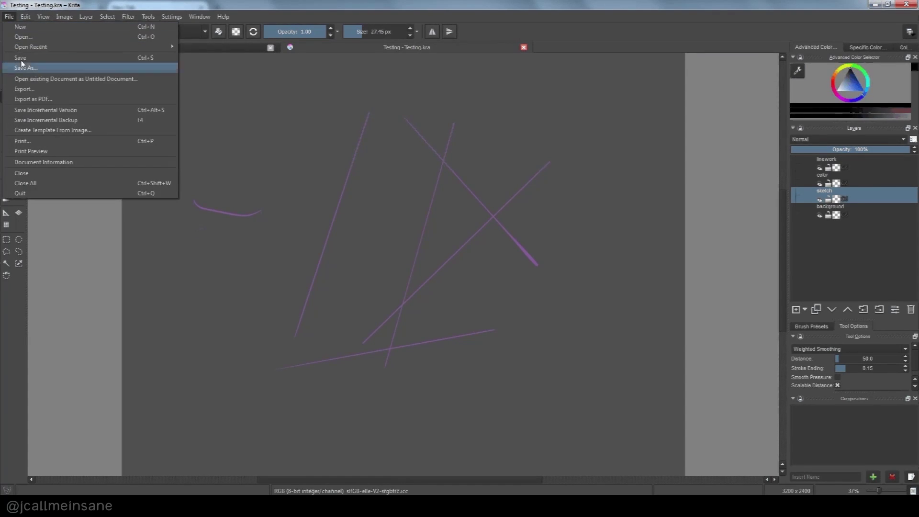
{"action": "left_click", "coordinate": [41, 114]}
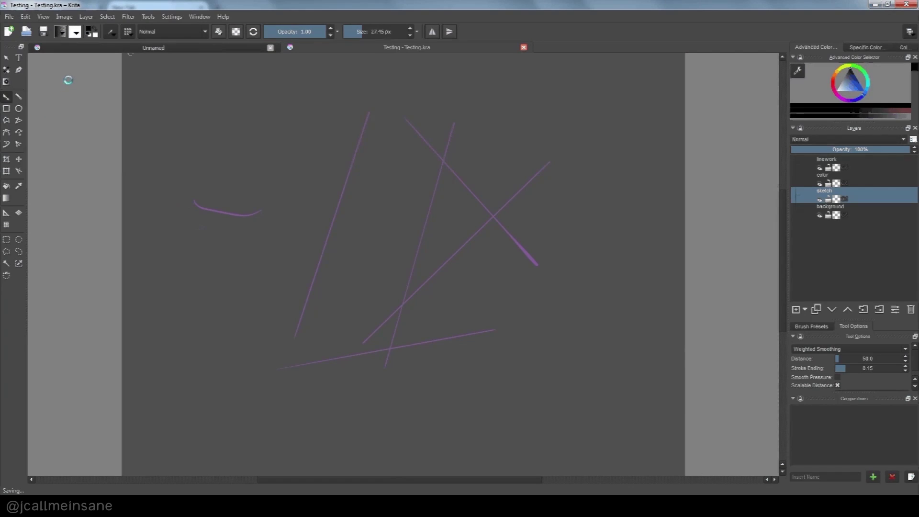
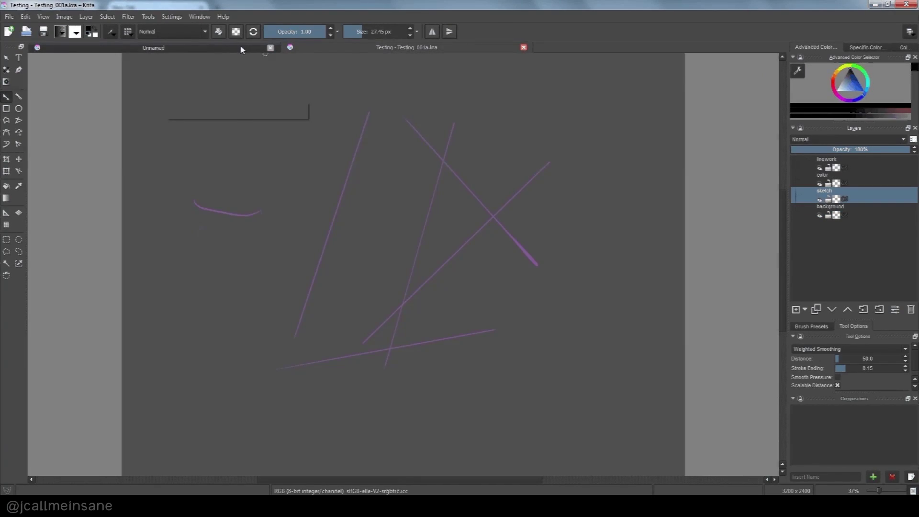
{"action": "left_click", "coordinate": [256, 50]}
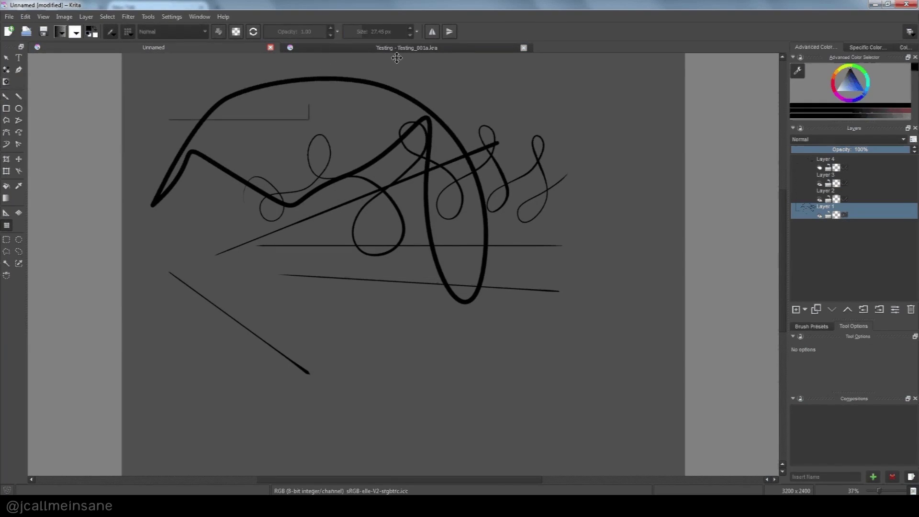
{"action": "left_click", "coordinate": [523, 47]}
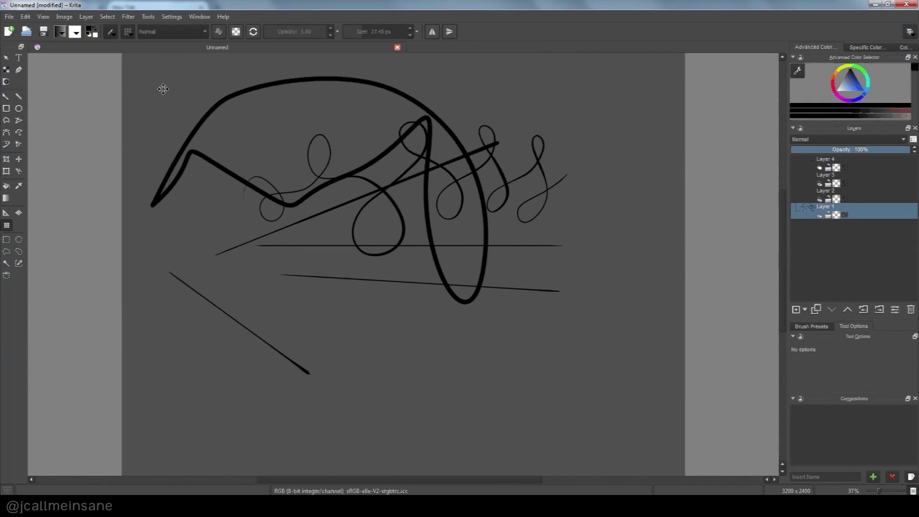
Turn on Wrap Around Mode and paint a bundle of wavy strokes and a vertical line over the seam between horizontally neighbouring tiles
{"action": "left_click", "coordinate": [27, 16]}
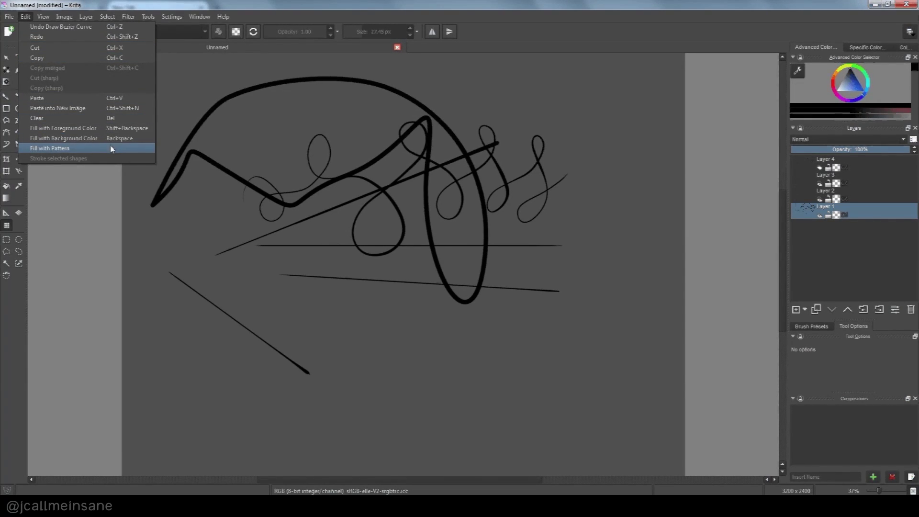
{"action": "mouse_move", "coordinate": [47, 17]}
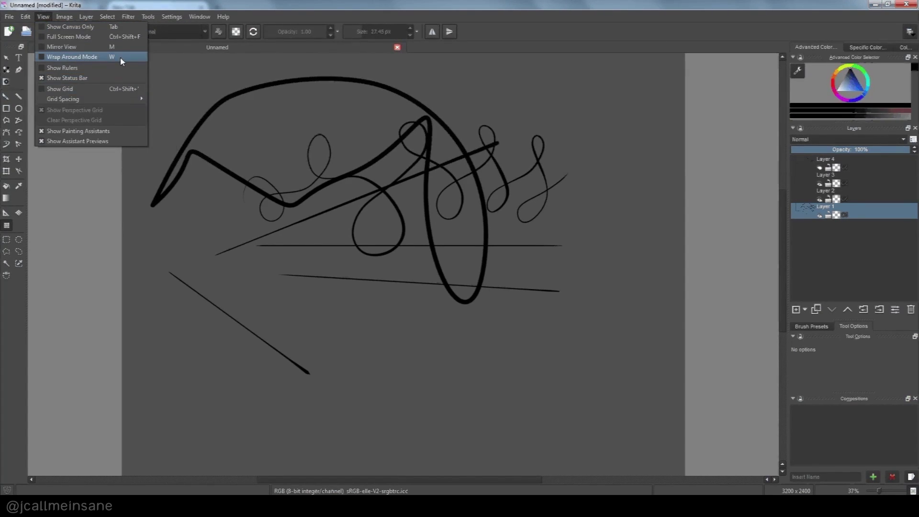
{"action": "left_click", "coordinate": [126, 190]}
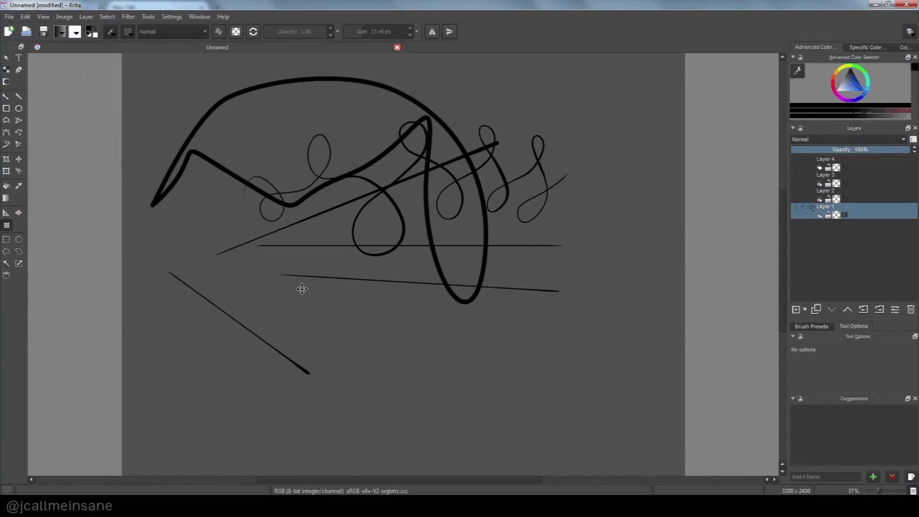
{"action": "key", "text": "w"}
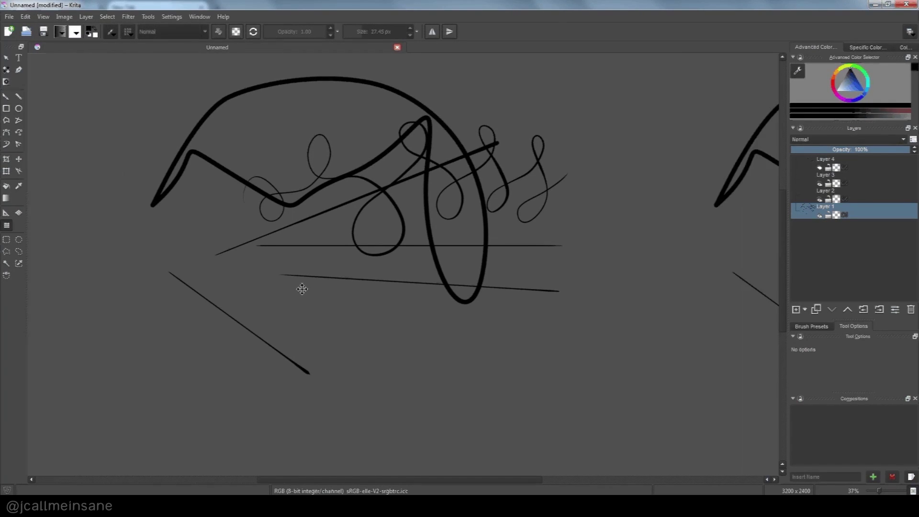
{"action": "scroll", "coordinate": [555, 254], "scroll_direction": "down", "scroll_amount": 3}
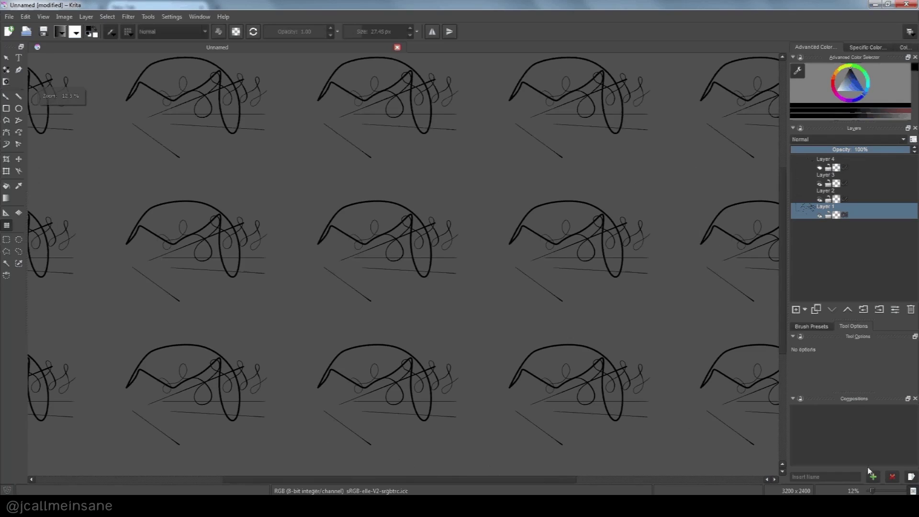
{"action": "mouse_move", "coordinate": [451, 238]}
{"action": "left_mouse_down"}
{"action": "mouse_move", "coordinate": [519, 235]}
{"action": "mouse_move", "coordinate": [445, 246]}
{"action": "mouse_move", "coordinate": [507, 245]}
{"action": "mouse_move", "coordinate": [480, 234]}
{"action": "left_mouse_up"}
{"action": "left_click_drag", "start_coordinate": [495, 300], "coordinate": [497, 195]}
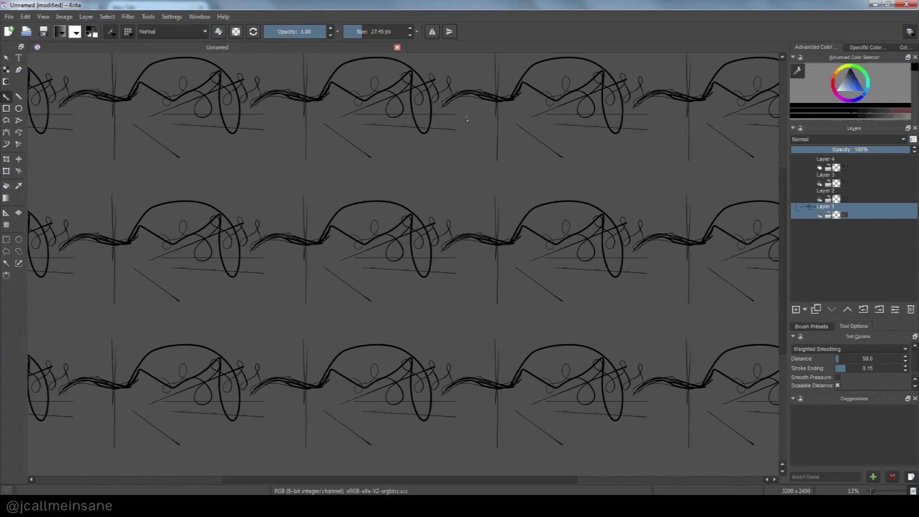
Try Mirror View on the tiled canvas, and turn off both Wrap Around Mode and the mirroring
{"action": "left_click", "coordinate": [43, 17]}
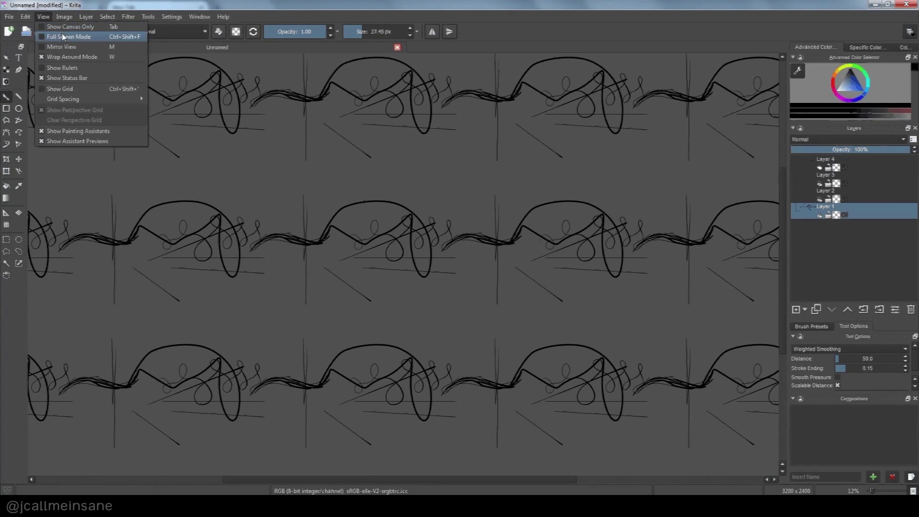
{"action": "left_click", "coordinate": [131, 47]}
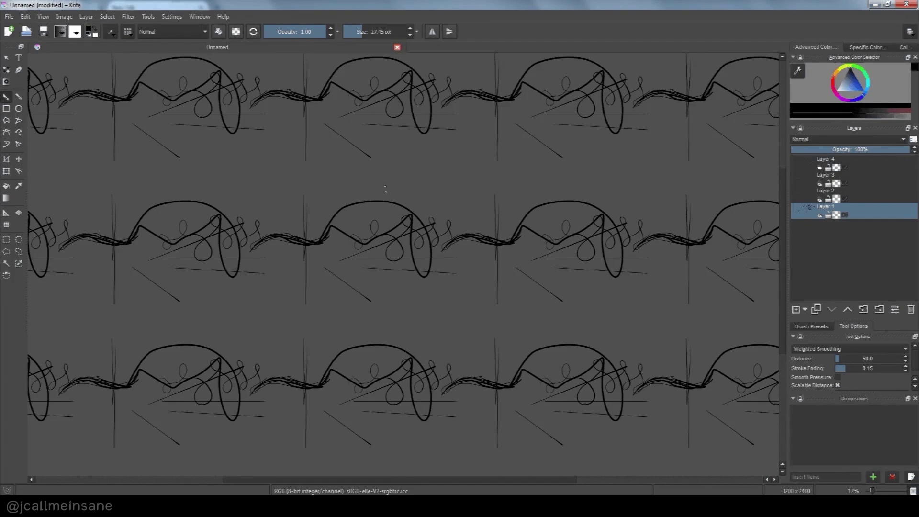
{"action": "key", "text": "m"}
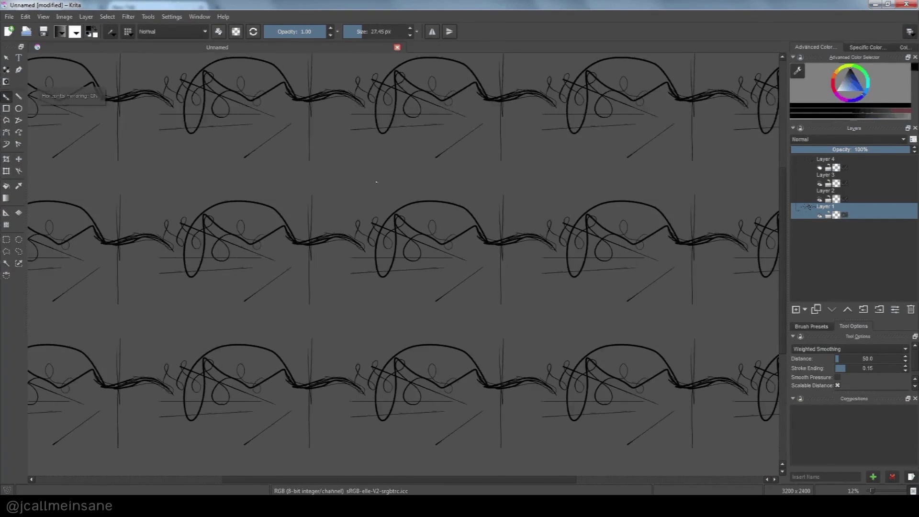
{"action": "key", "text": "w"}
{"action": "key", "text": "m"}
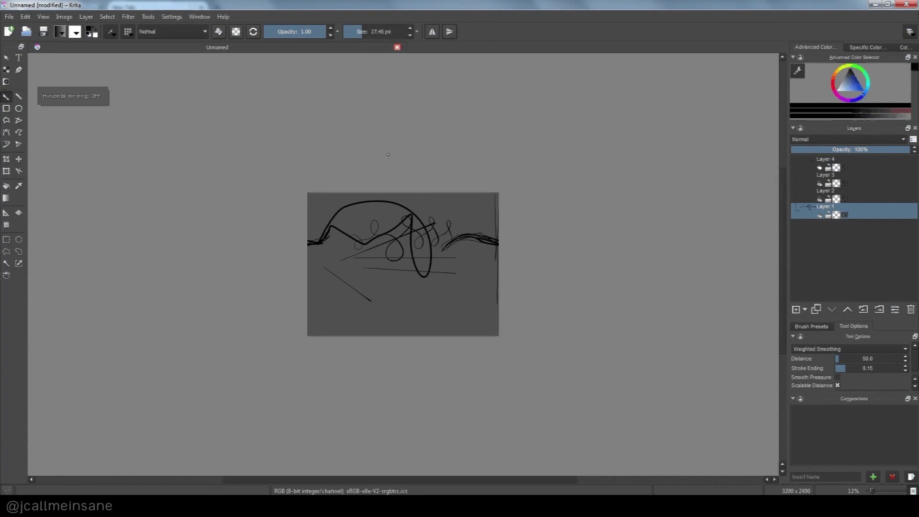
Show the rulers around the canvas and hide them again
{"action": "left_click", "coordinate": [43, 17]}
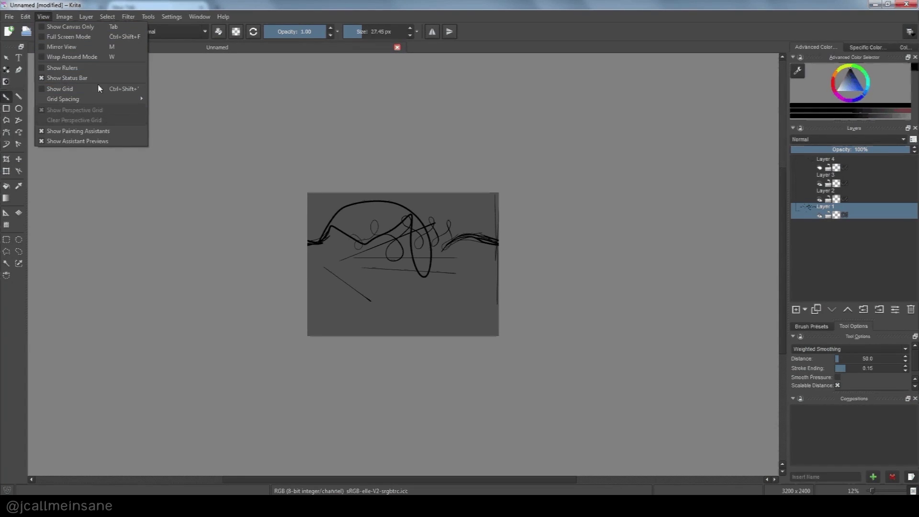
{"action": "left_click", "coordinate": [88, 68]}
{"action": "left_click", "coordinate": [64, 17]}
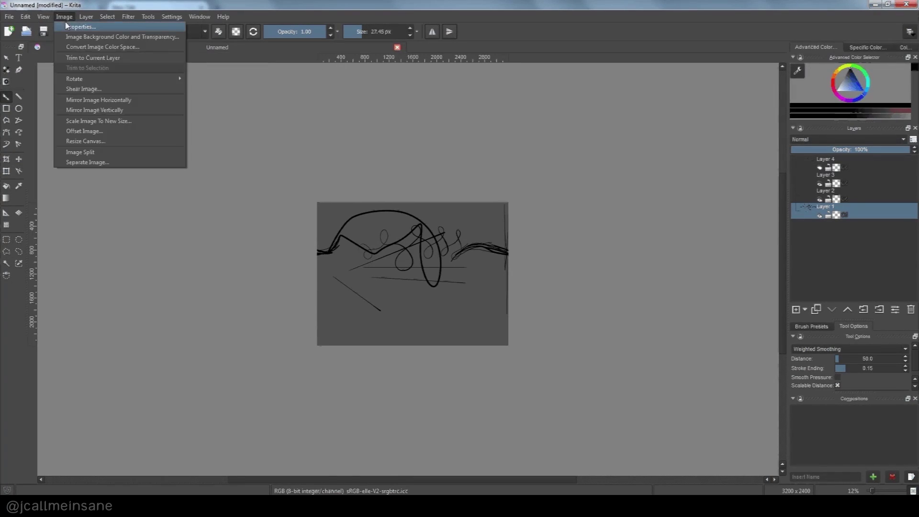
{"action": "mouse_move", "coordinate": [45, 18]}
{"action": "left_click", "coordinate": [62, 68]}
Hide the status bar and bring it back
{"action": "left_click", "coordinate": [43, 17]}
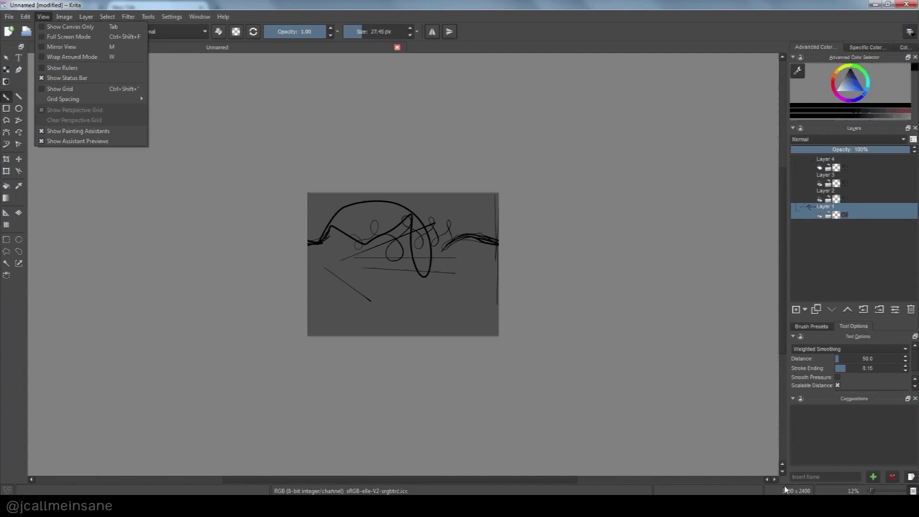
{"action": "left_click", "coordinate": [114, 78]}
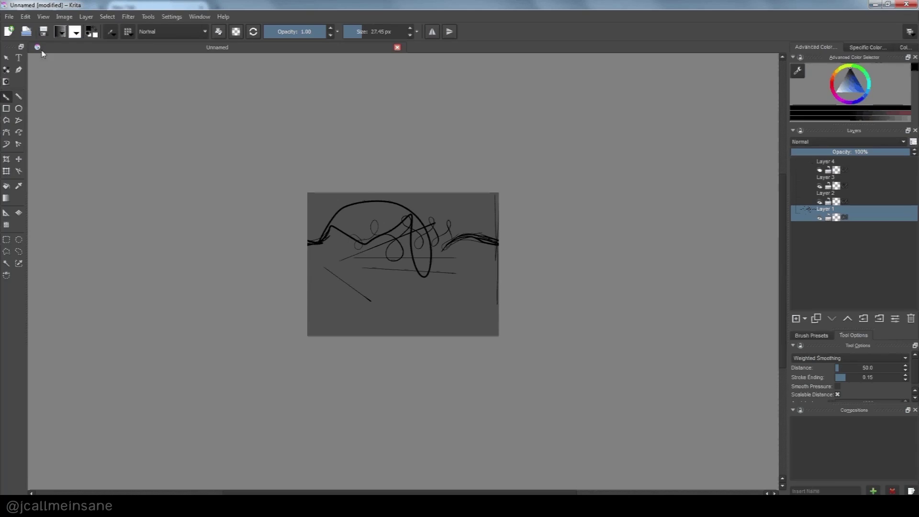
{"action": "left_click", "coordinate": [43, 16]}
{"action": "left_click", "coordinate": [59, 79]}
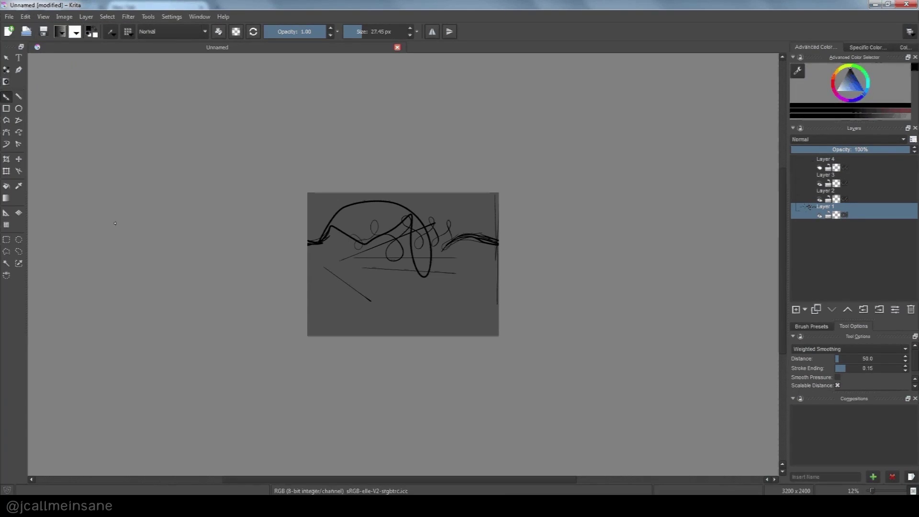
Examine the image properties, including the colour model and depth choices, and leave them without applying changes
{"action": "left_click", "coordinate": [43, 16]}
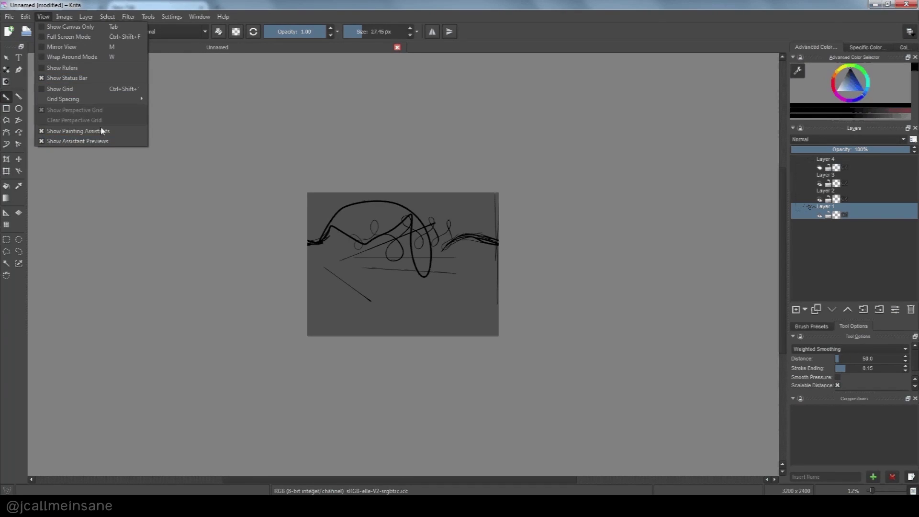
{"action": "mouse_move", "coordinate": [71, 19]}
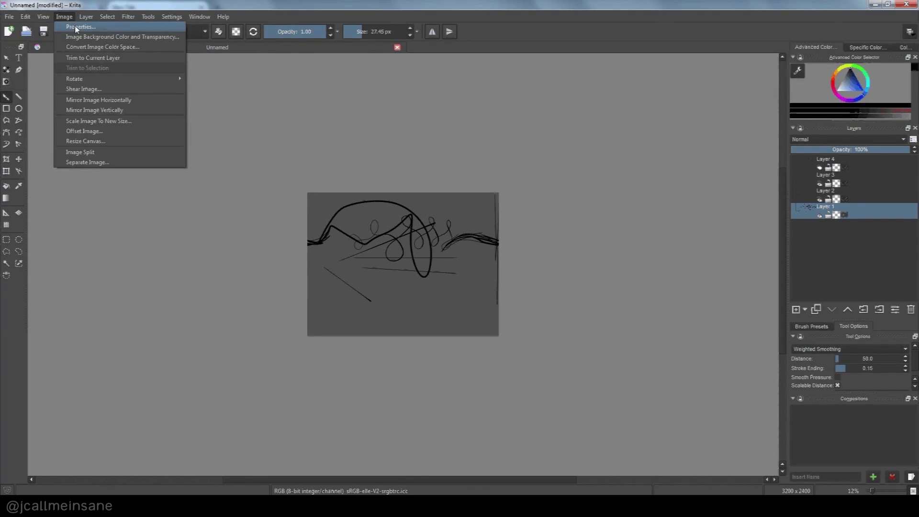
{"action": "left_click", "coordinate": [76, 28]}
{"action": "left_click", "coordinate": [463, 192]}
{"action": "left_click", "coordinate": [485, 199]}
{"action": "left_click", "coordinate": [478, 190]}
{"action": "left_click", "coordinate": [540, 171]}
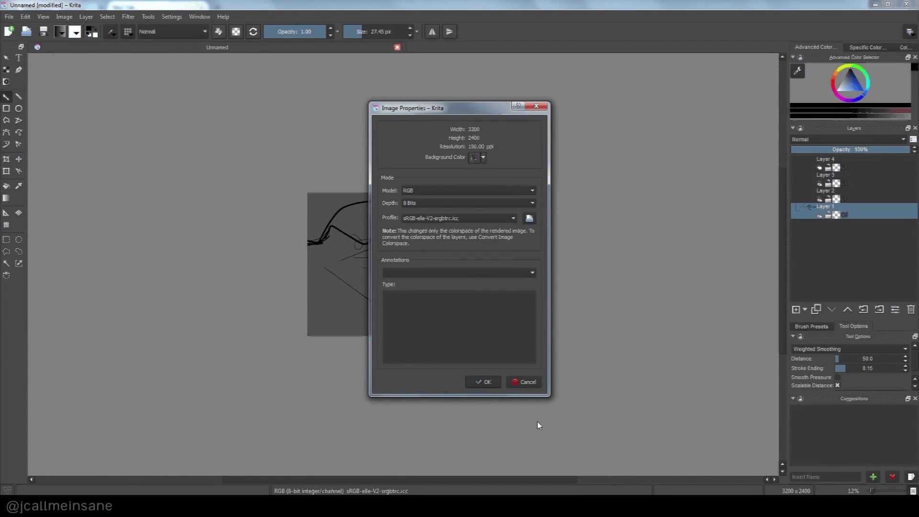
{"action": "key", "text": "Escape"}
Draw a roughly circular freehand outline selection around the scribbles in the middle of Layer 1
{"action": "left_click", "coordinate": [64, 17]}
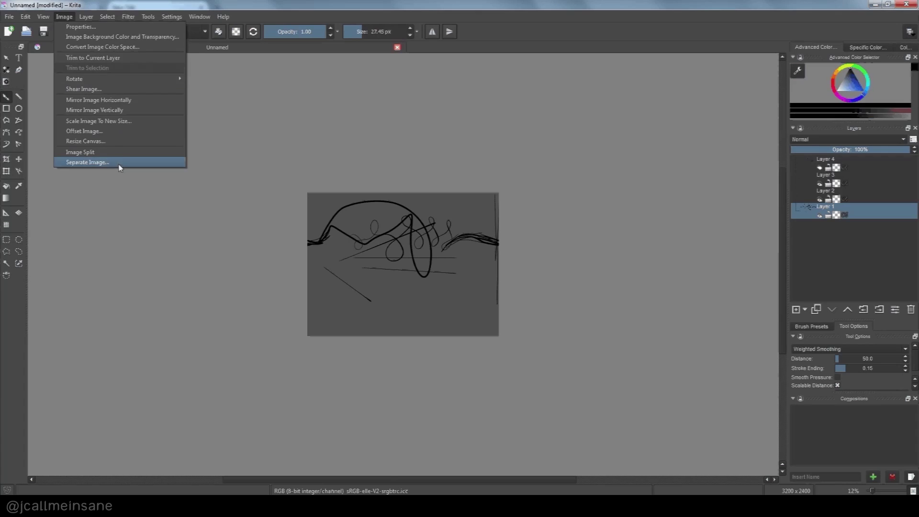
{"action": "mouse_move", "coordinate": [93, 18]}
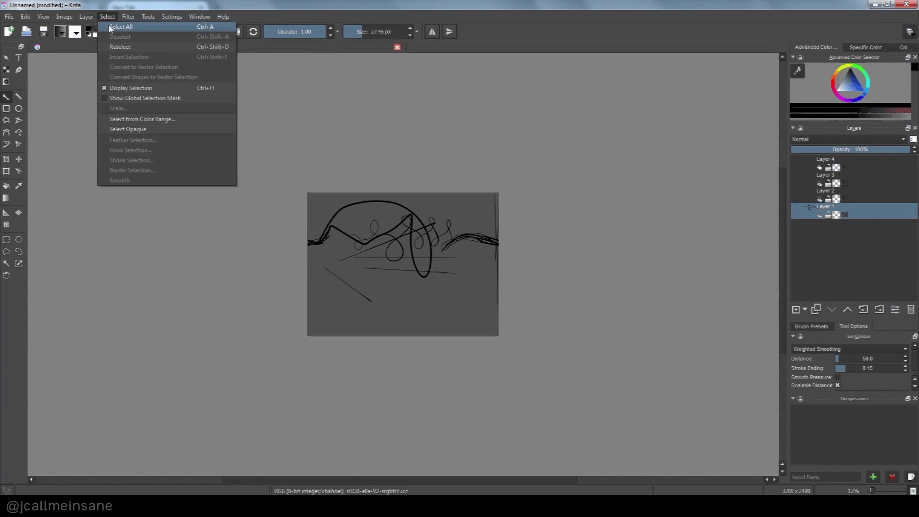
{"action": "left_click", "coordinate": [19, 252]}
{"action": "left_click_drag", "start_coordinate": [381, 217], "coordinate": [352, 196]}
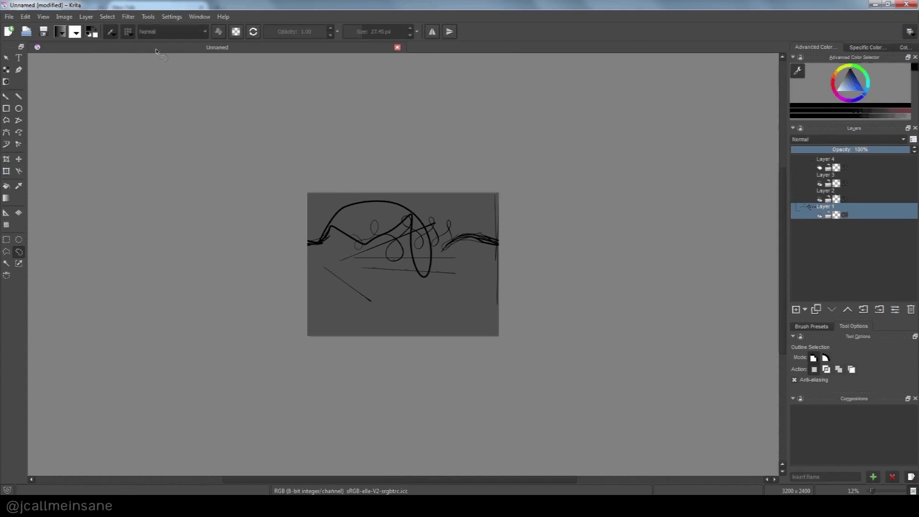
{"action": "left_click", "coordinate": [109, 17]}
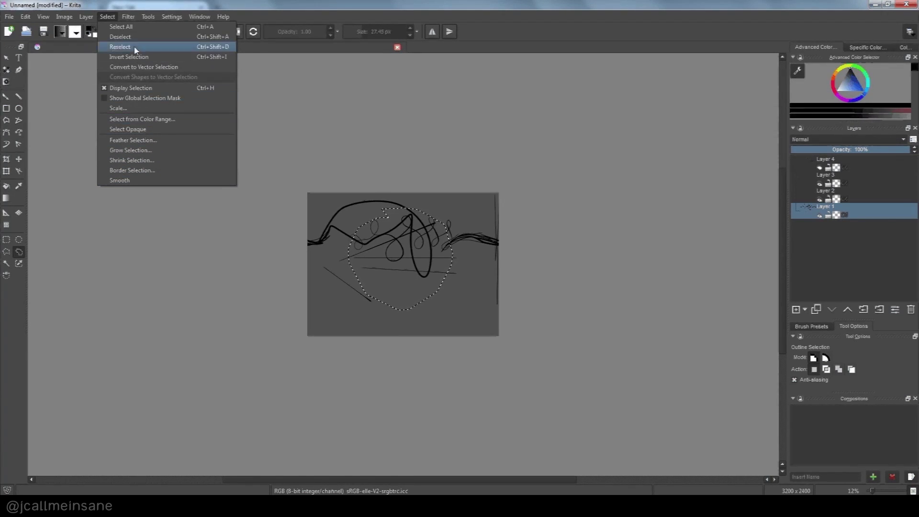
{"action": "mouse_move", "coordinate": [126, 16]}
{"action": "mouse_move", "coordinate": [152, 57]}
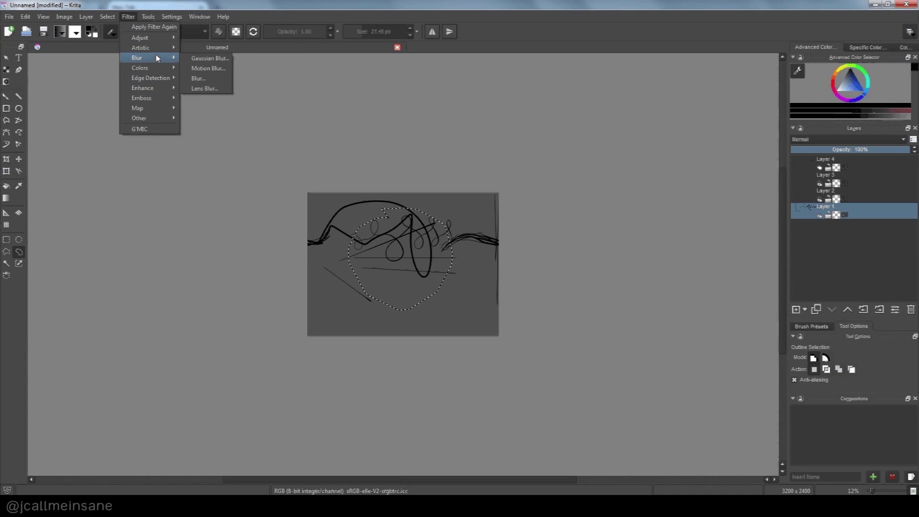
{"action": "mouse_move", "coordinate": [155, 89]}
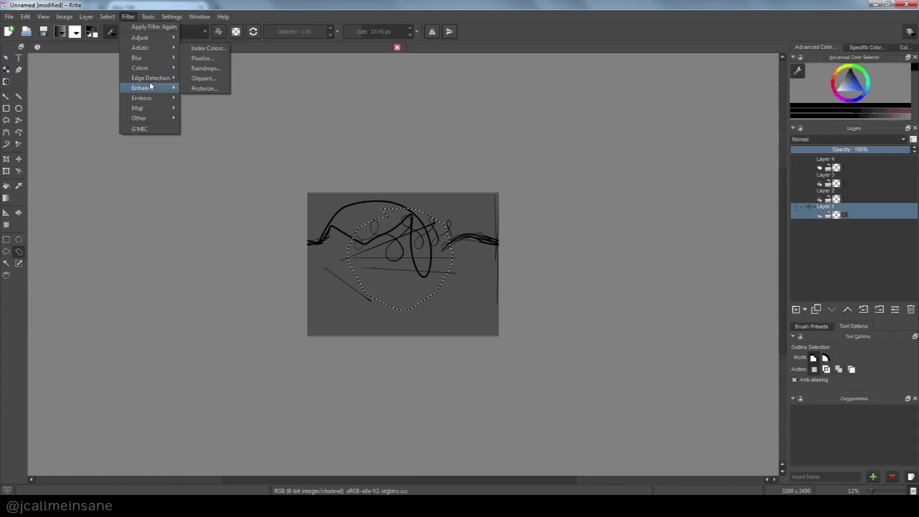
{"action": "mouse_move", "coordinate": [153, 36]}
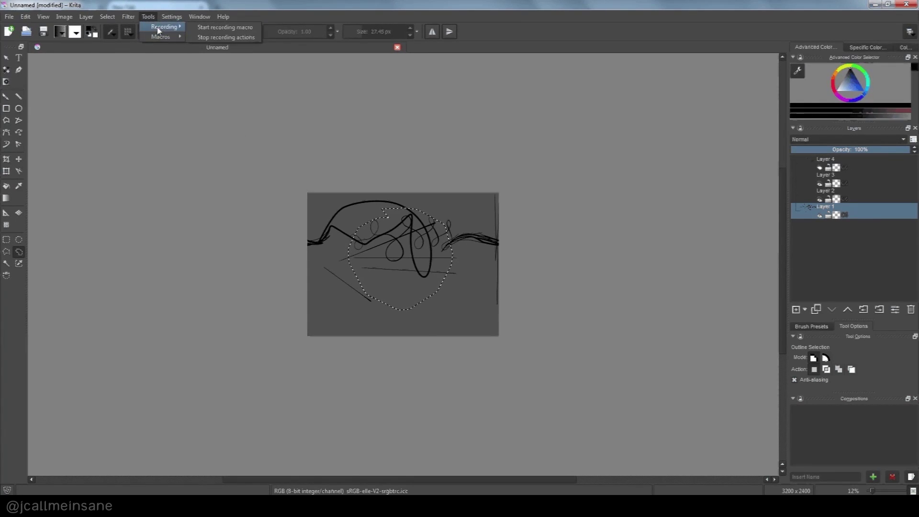
{"action": "key", "text": "Right"}
{"action": "key", "text": "Left"}
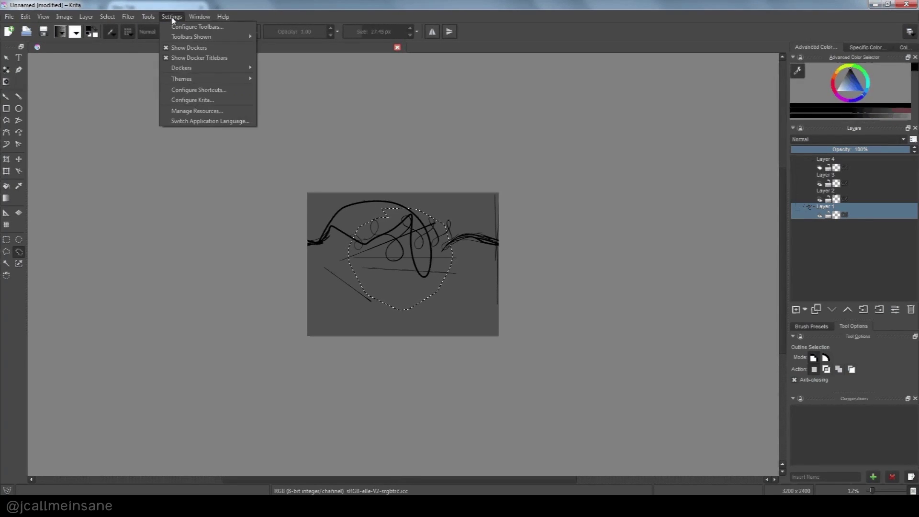
{"action": "mouse_move", "coordinate": [205, 67]}
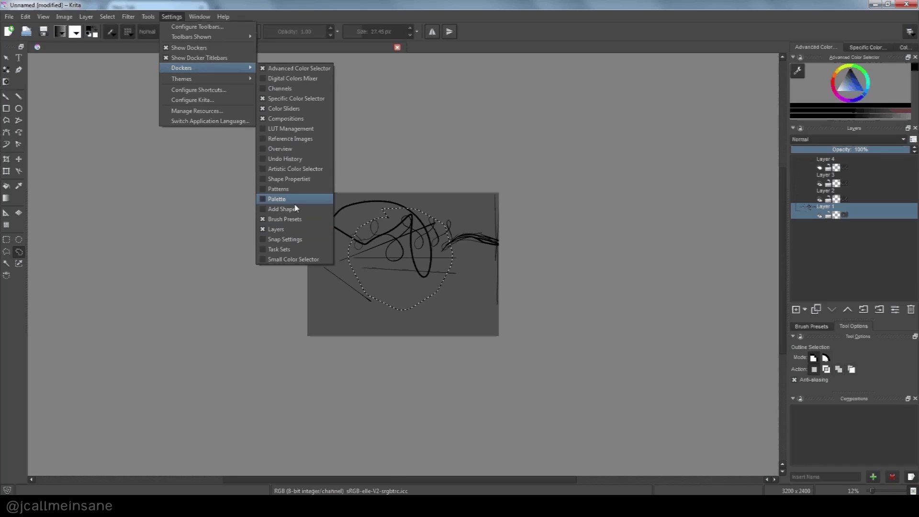
{"action": "mouse_move", "coordinate": [235, 79]}
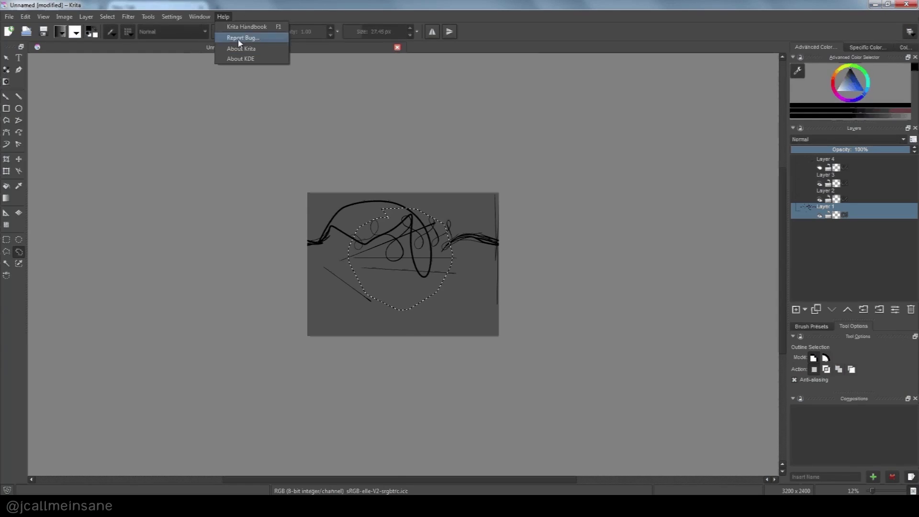
Clear the outline selection and switch back to the freehand brush
{"action": "left_click", "coordinate": [330, 167]}
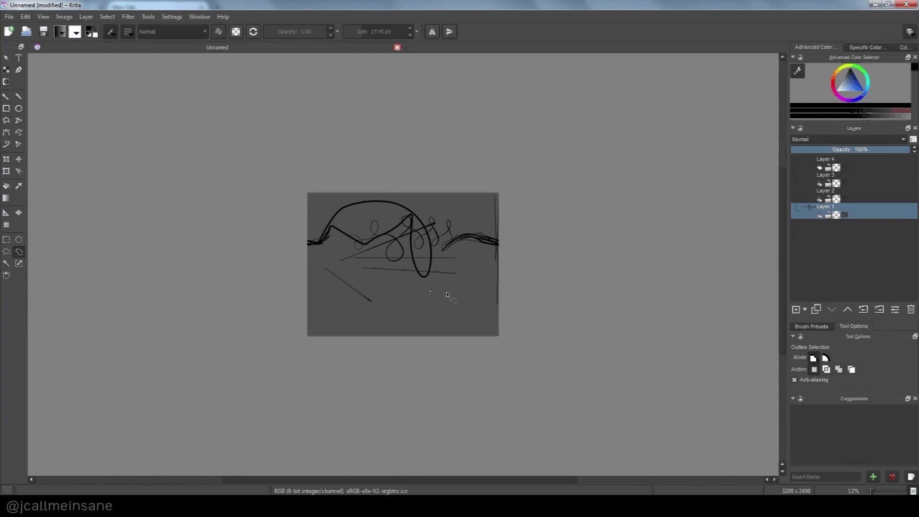
{"action": "key", "text": "b"}
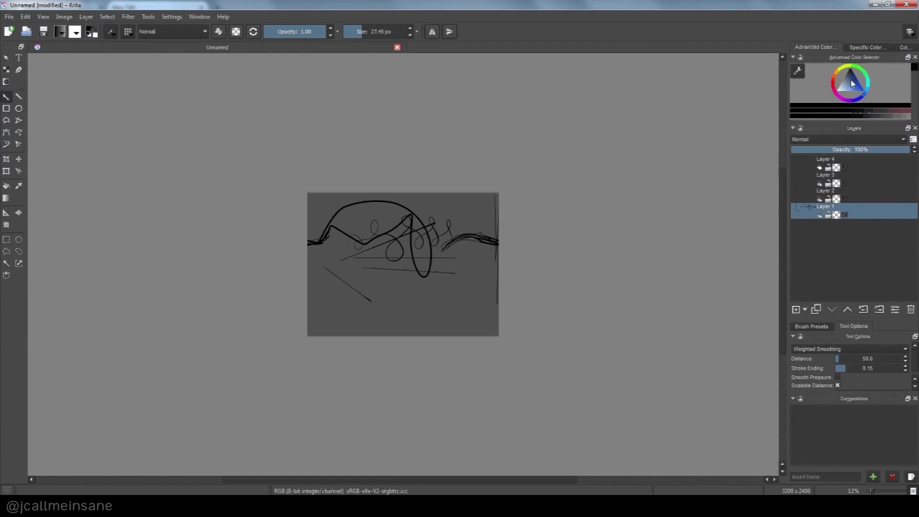
Enlarge the Advanced Color Selector and pick a pale blue-violet as the painting colour
{"action": "mouse_move", "coordinate": [843, 126]}
{"action": "left_mouse_down"}
{"action": "mouse_move", "coordinate": [849, 165]}
{"action": "mouse_move", "coordinate": [858, 120]}
{"action": "mouse_move", "coordinate": [850, 96]}
{"action": "mouse_move", "coordinate": [832, 129]}
{"action": "left_mouse_up"}
{"action": "mouse_move", "coordinate": [831, 163]}
{"action": "left_mouse_down"}
{"action": "mouse_move", "coordinate": [864, 164]}
{"action": "mouse_move", "coordinate": [838, 167]}
{"action": "mouse_move", "coordinate": [879, 175]}
{"action": "mouse_move", "coordinate": [841, 162]}
{"action": "mouse_move", "coordinate": [880, 173]}
{"action": "mouse_move", "coordinate": [871, 164]}
{"action": "left_mouse_up"}
{"action": "left_click", "coordinate": [841, 161]}
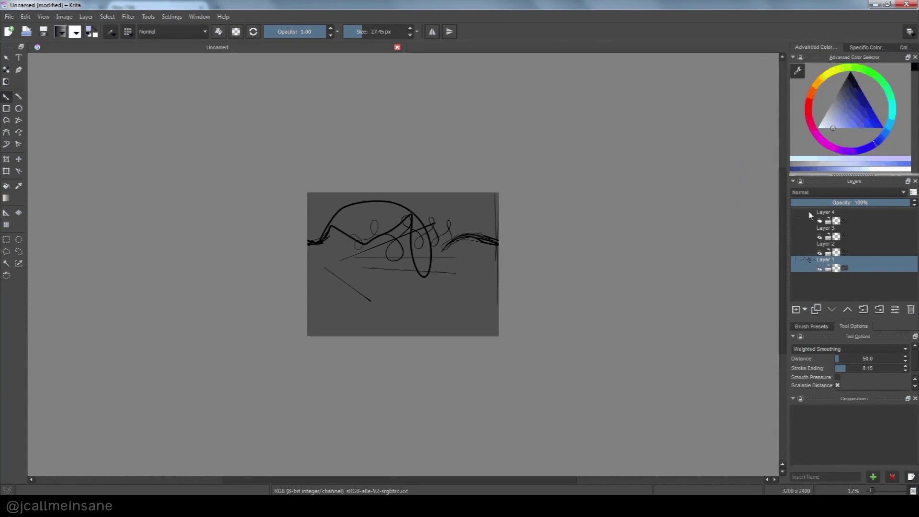
Review the available new layer types, duplicate Layer 1, and shift the selected copy down and back up in the stack
{"action": "left_click", "coordinate": [805, 310]}
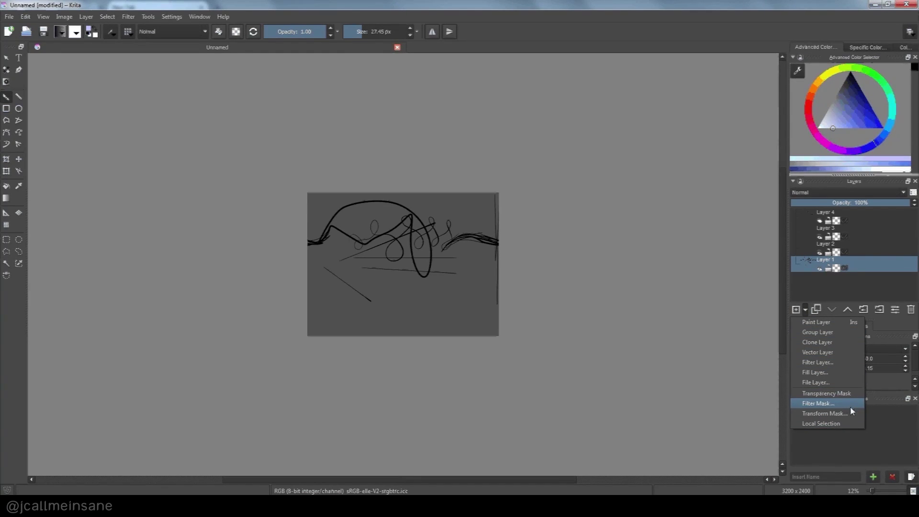
{"action": "left_click", "coordinate": [838, 287]}
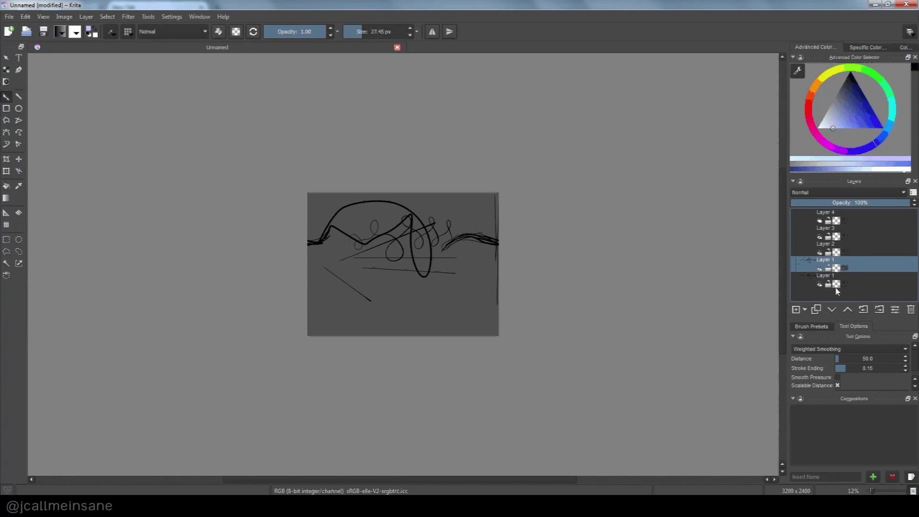
{"action": "left_click", "coordinate": [839, 309]}
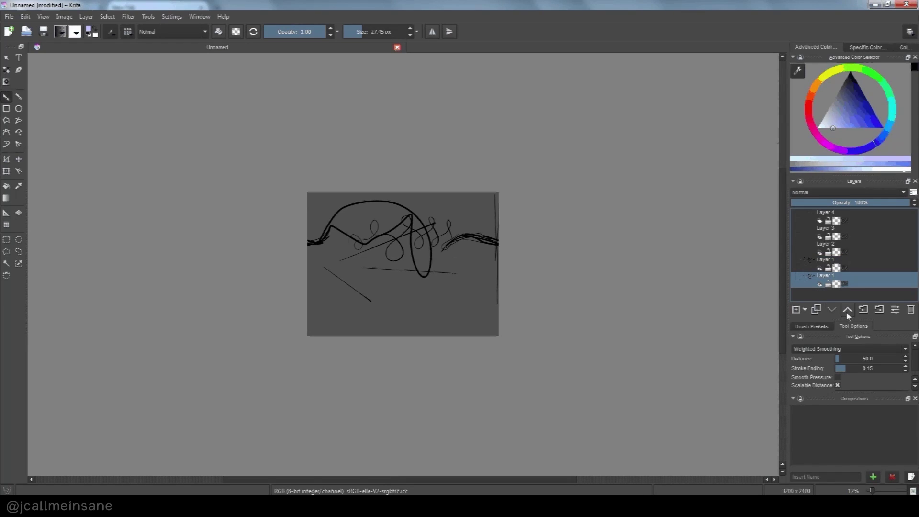
{"action": "left_click", "coordinate": [848, 310]}
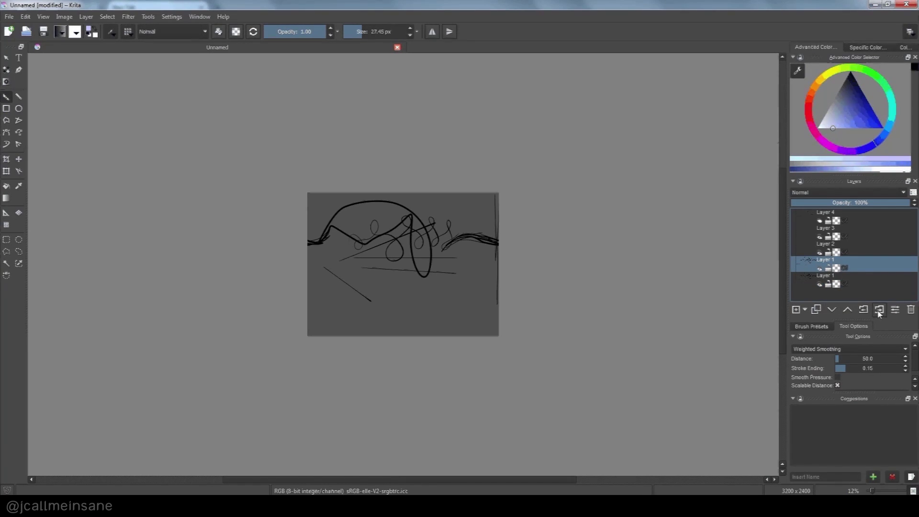
Add a group layer above the Layer 1 copies and move the upper Layer 1 into it
{"action": "left_click", "coordinate": [804, 310]}
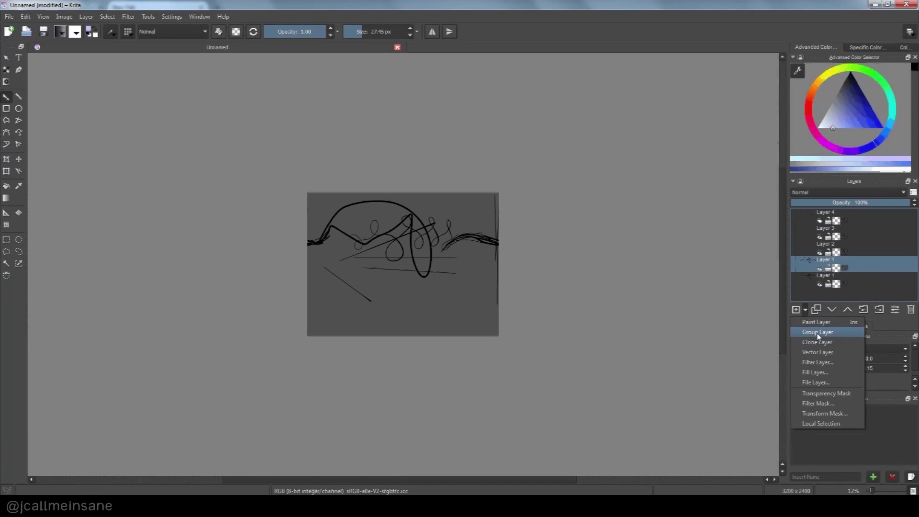
{"action": "left_click", "coordinate": [816, 333]}
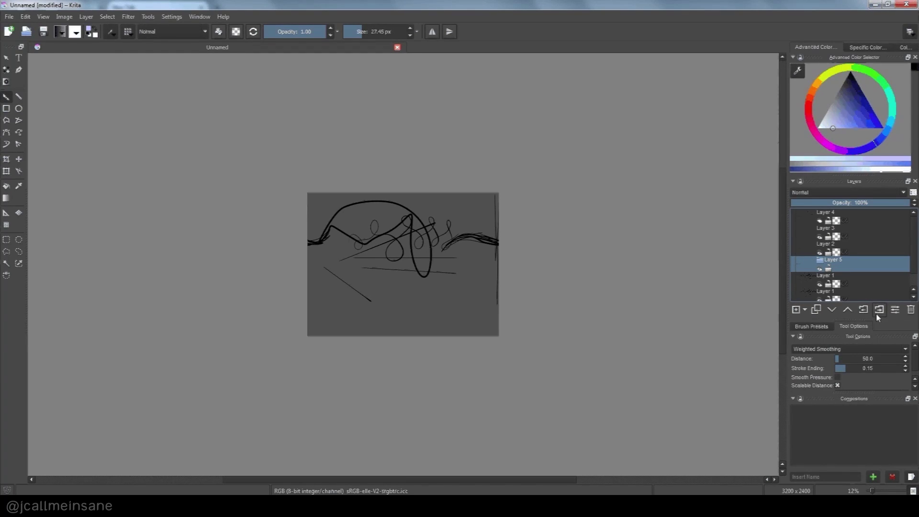
{"action": "left_click", "coordinate": [854, 277]}
{"action": "left_click", "coordinate": [878, 309]}
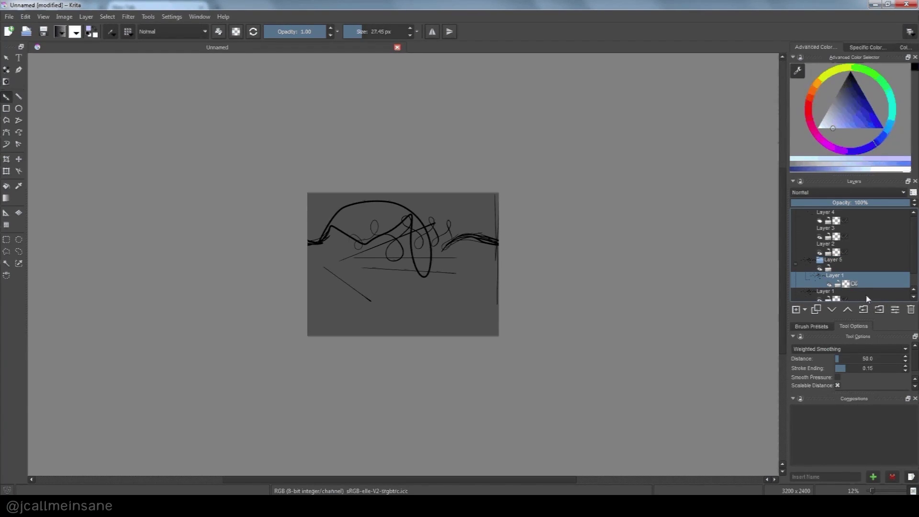
Move the lower Layer 1 into the group and take both Layer 1 copies back out of it
{"action": "left_click", "coordinate": [866, 292]}
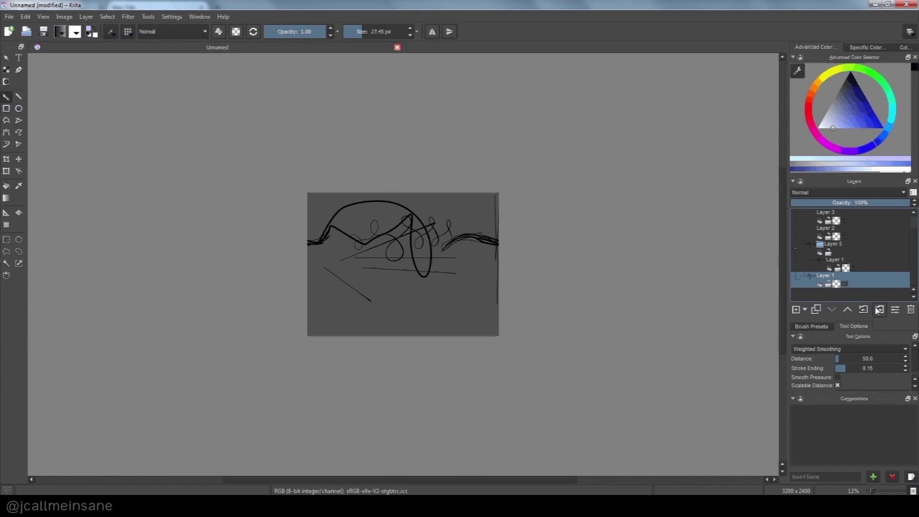
{"action": "left_click", "coordinate": [878, 310]}
{"action": "left_click", "coordinate": [863, 310]}
{"action": "left_click", "coordinate": [863, 310]}
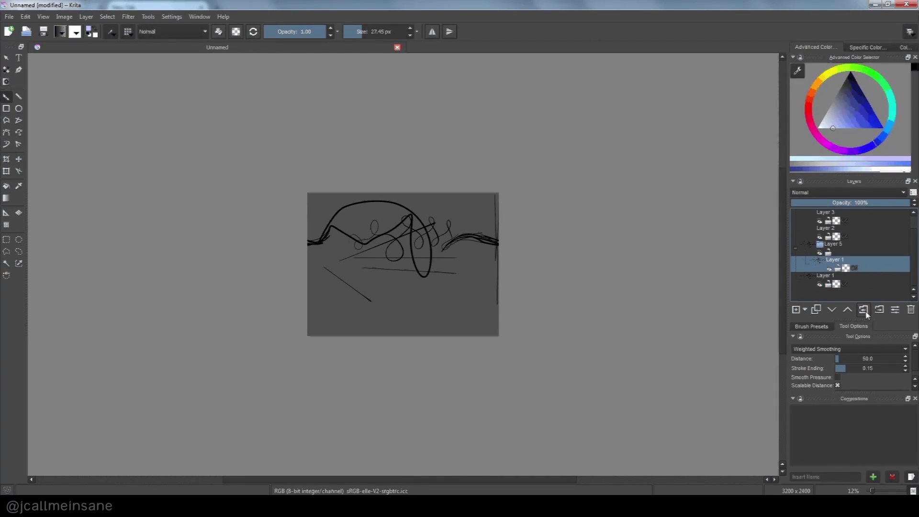
Look at Layer 1's properties without changing them, and delete the extra Layer 1 copy and the empty group layer
{"action": "left_click", "coordinate": [894, 316]}
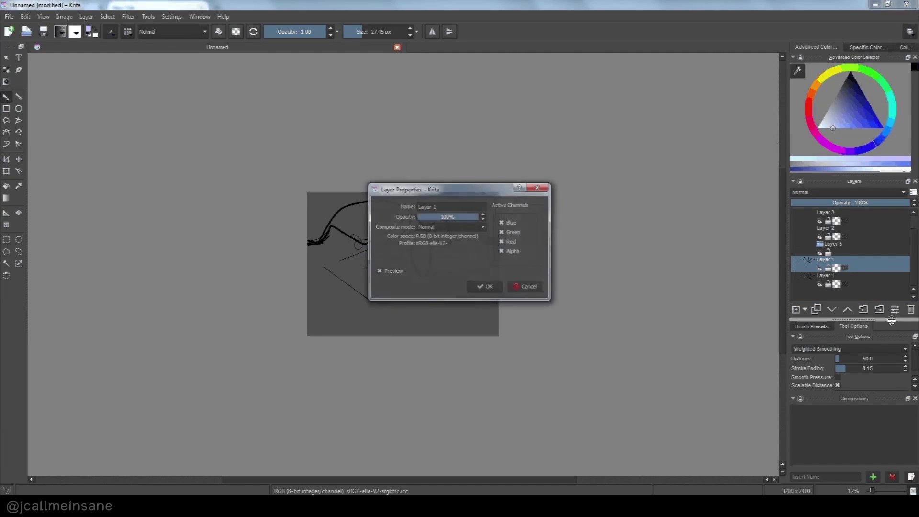
{"action": "left_click", "coordinate": [534, 286]}
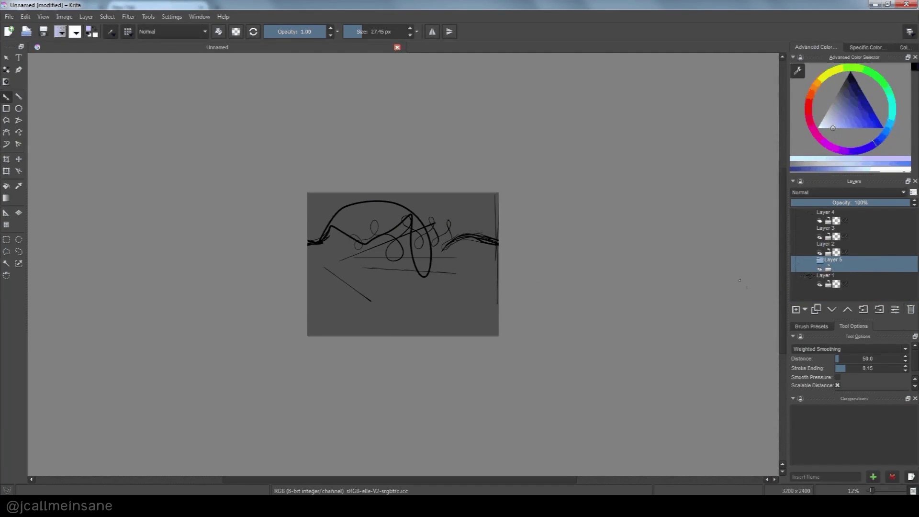
{"action": "left_click", "coordinate": [911, 309]}
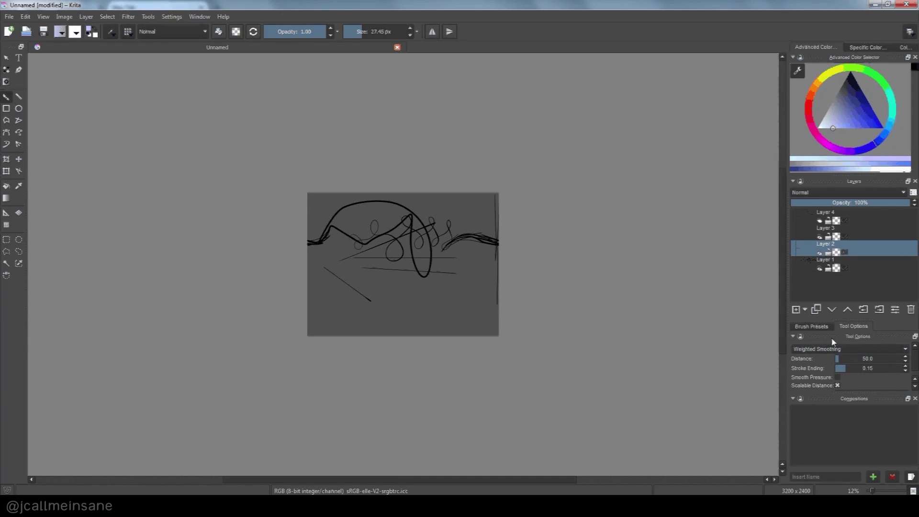
Close the Compositions docker to give the brush presets more room, and browse through the preset list
{"action": "left_click", "coordinate": [812, 327]}
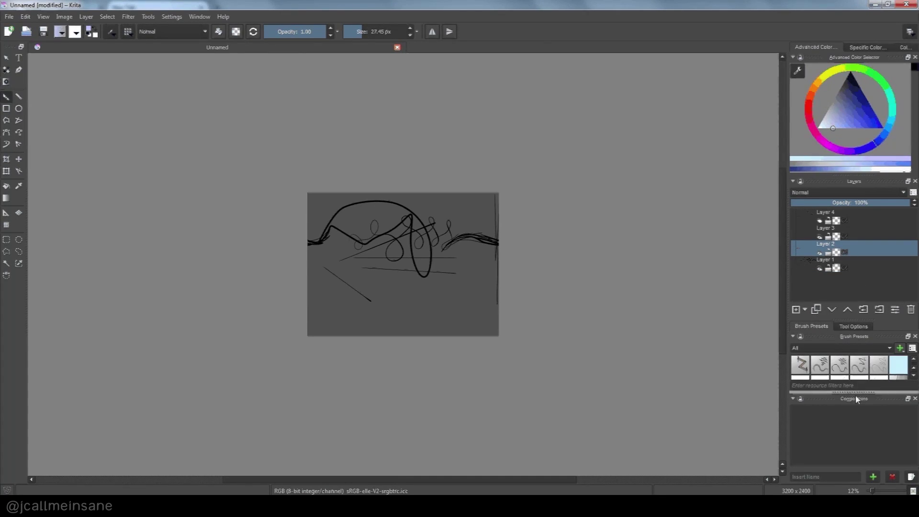
{"action": "left_click", "coordinate": [914, 400]}
{"action": "left_click_drag", "start_coordinate": [858, 393], "coordinate": [858, 329]}
{"action": "scroll", "coordinate": [913, 381], "scroll_direction": "up", "scroll_amount": 5}
{"action": "scroll", "coordinate": [912, 386], "scroll_direction": "up", "scroll_amount": 4}
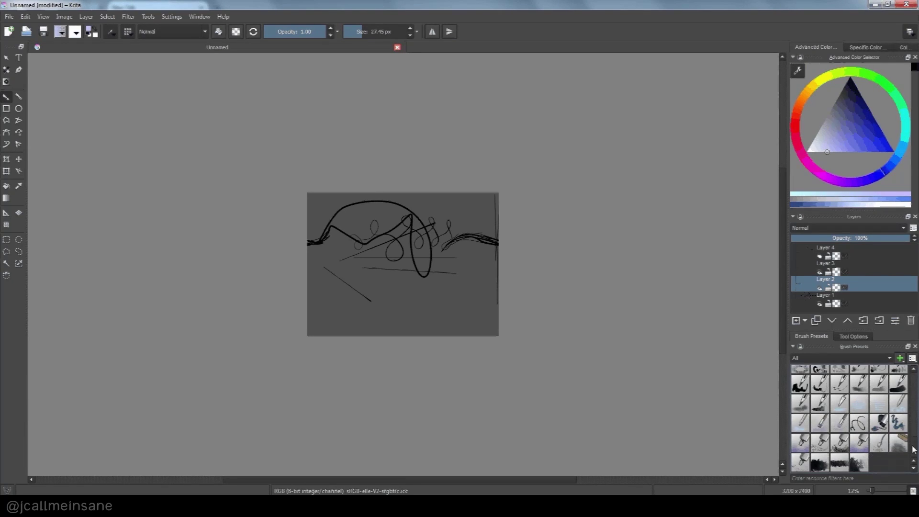
{"action": "scroll", "coordinate": [909, 412], "scroll_direction": "up", "scroll_amount": 2}
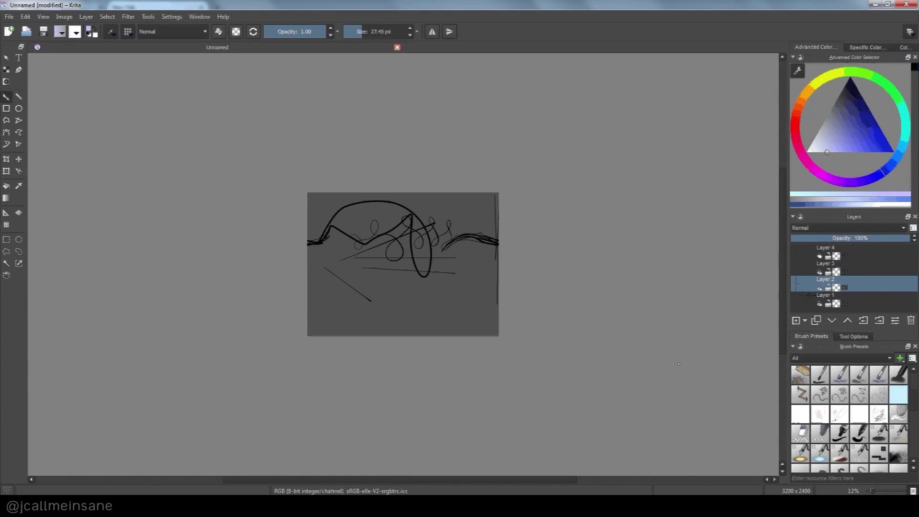
Show the brush's tool options and draw a pale blue-violet spiral on Layer 2 below the black scribbles
{"action": "left_click", "coordinate": [852, 336]}
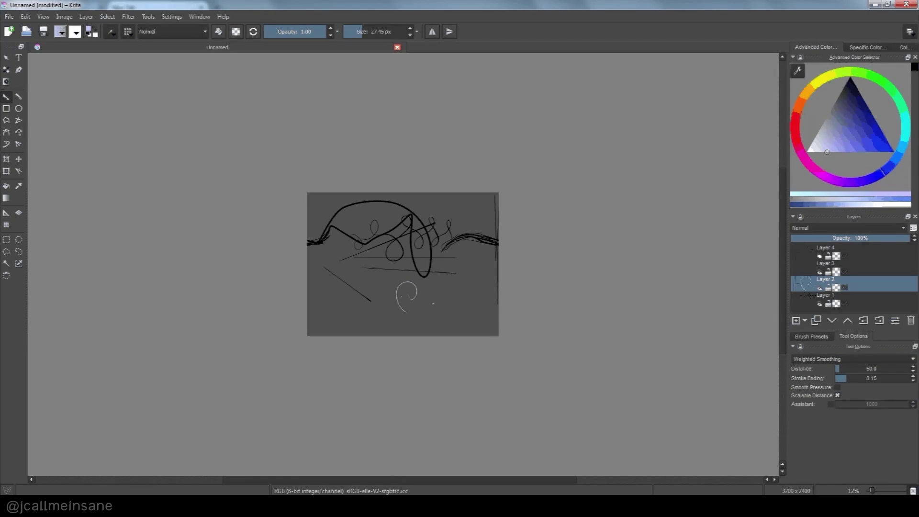
{"action": "left_click_drag", "start_coordinate": [432, 299], "coordinate": [434, 300]}
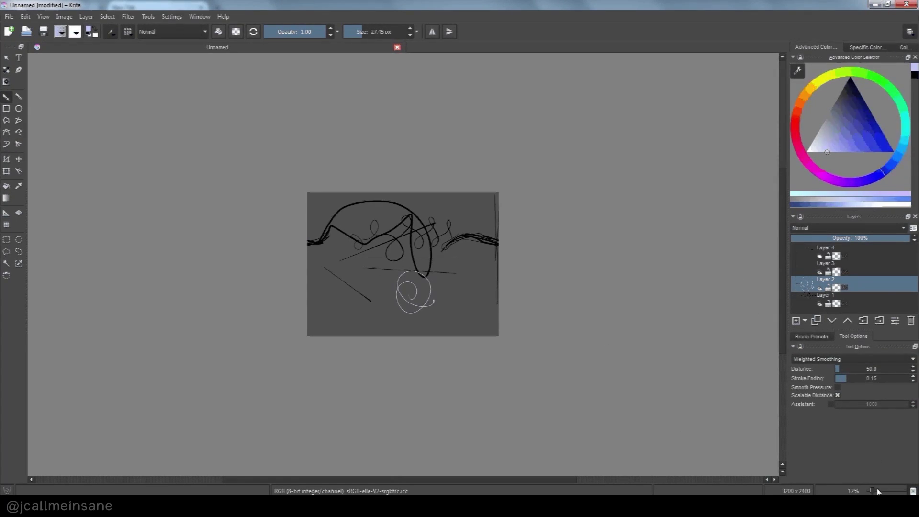
Examine the tool options of the text, freehand brush, rectangle, colour picker and fill tools
{"action": "left_click", "coordinate": [876, 491]}
{"action": "left_click", "coordinate": [18, 58]}
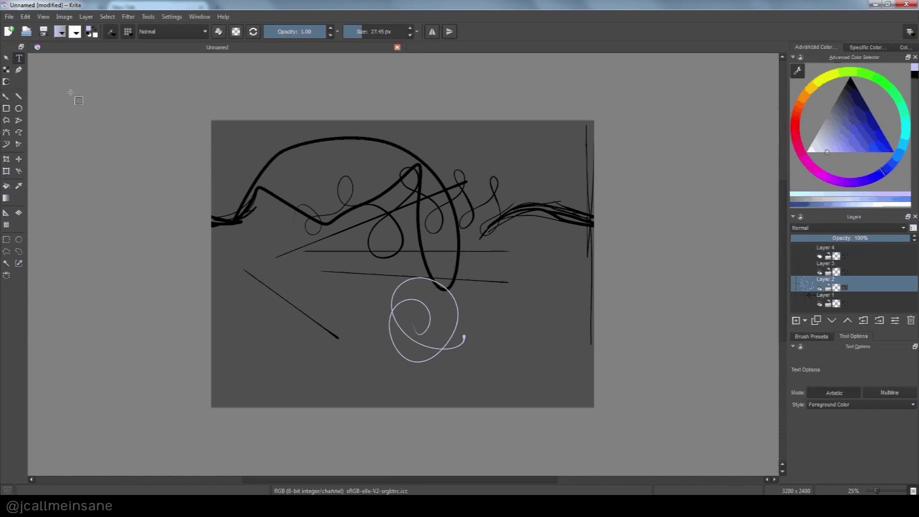
{"action": "left_click", "coordinate": [6, 97]}
{"action": "key", "text": "F6"}
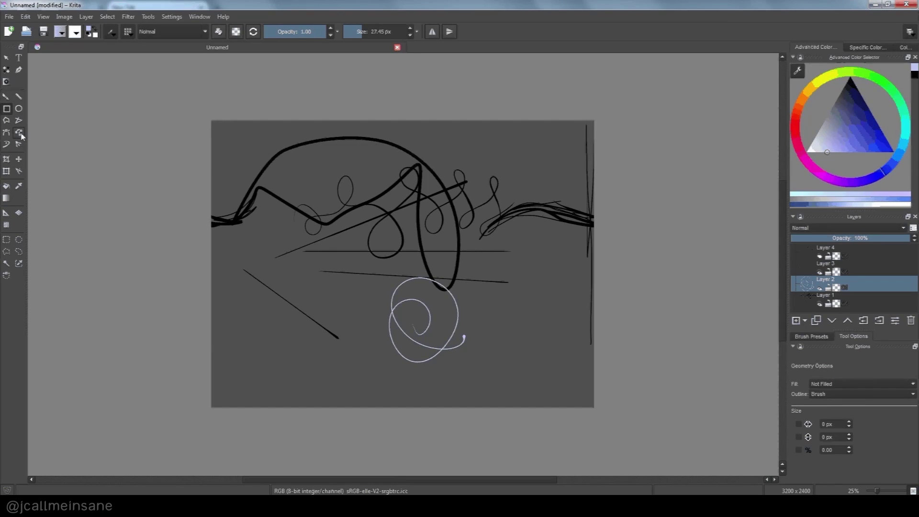
{"action": "left_click", "coordinate": [20, 187]}
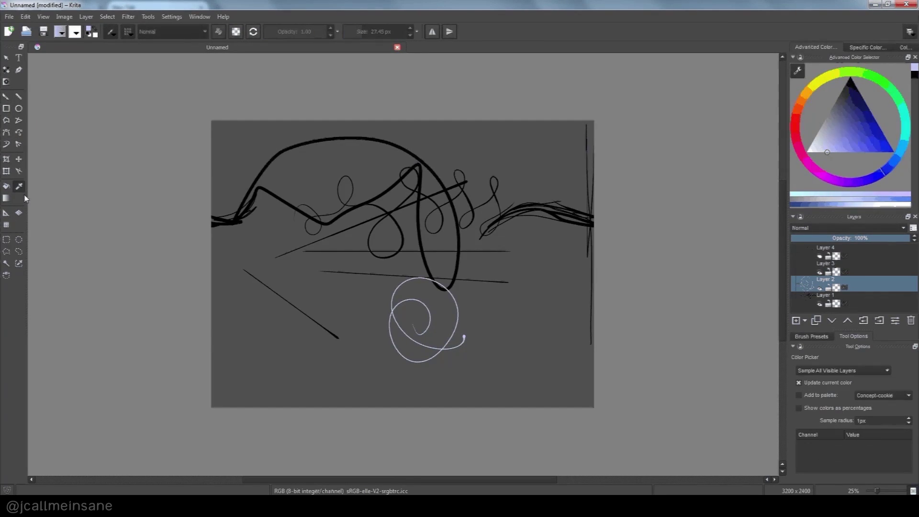
{"action": "left_click", "coordinate": [7, 186]}
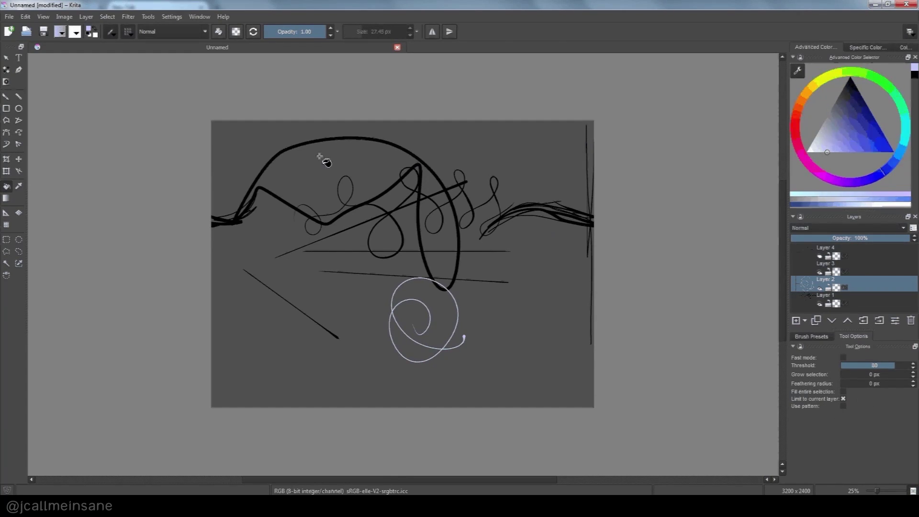
Draw a second freehand brush spiral on Layer 2, overlapping the first one
{"action": "left_click", "coordinate": [20, 98]}
{"action": "mouse_move", "coordinate": [363, 310]}
{"action": "left_mouse_down"}
{"action": "mouse_move", "coordinate": [421, 287]}
{"action": "mouse_move", "coordinate": [412, 330]}
{"action": "left_mouse_up"}
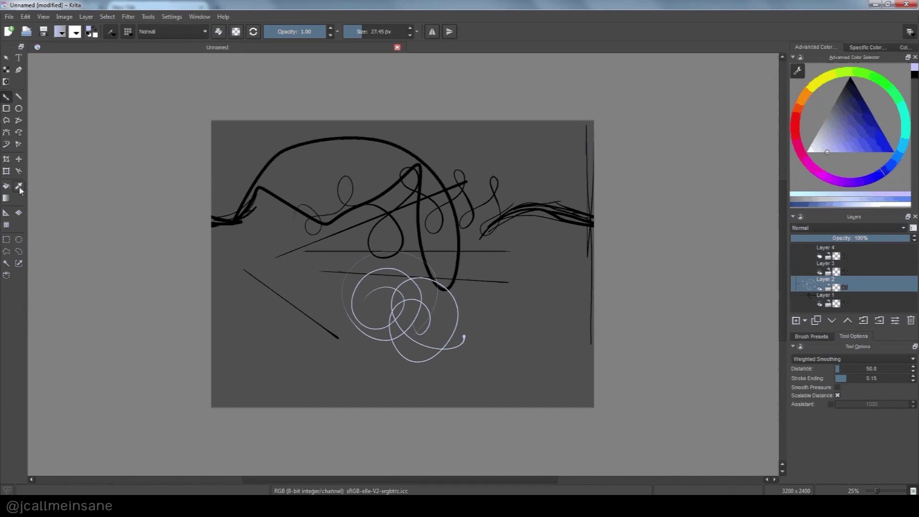
Start a free transform on Layer 2's spirals and examine its position, rotate, scale and shear options
{"action": "left_click", "coordinate": [7, 171]}
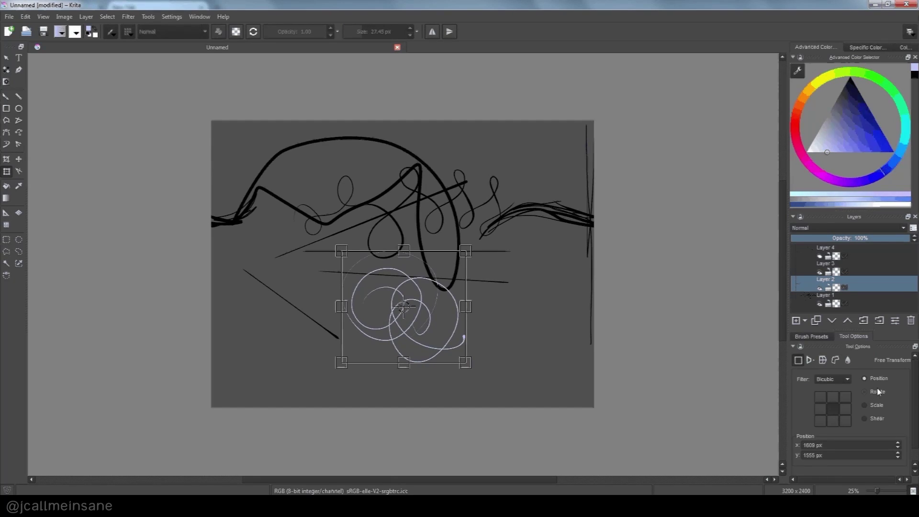
{"action": "left_click_drag", "start_coordinate": [914, 382], "coordinate": [907, 411]}
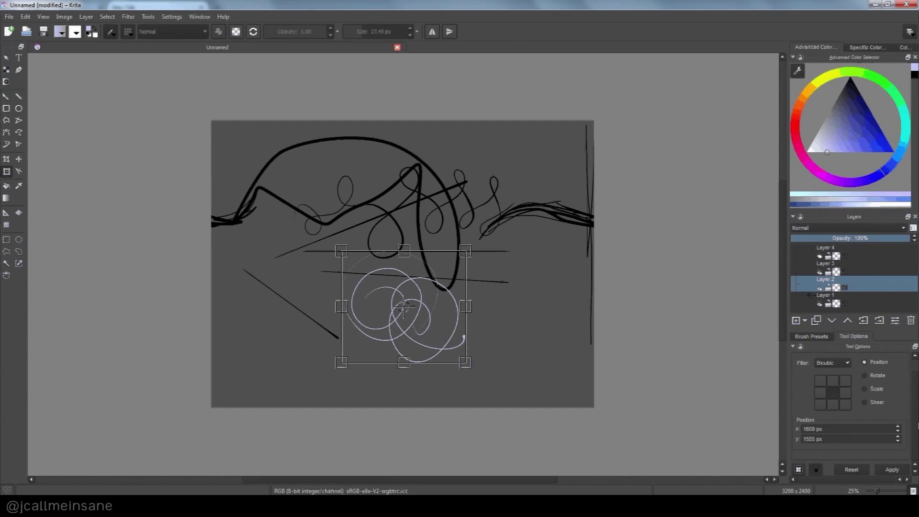